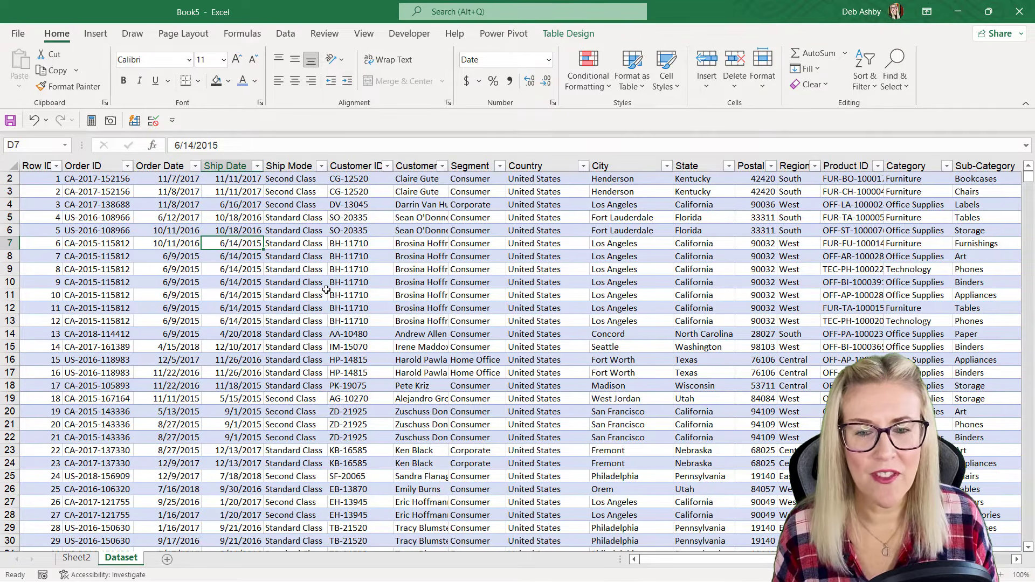
# Step: Switch from the source dataset to Sheet2 and review the PivotTable's layout in its field list, closing the list when done
pyautogui.scroll(1, 326, 290)
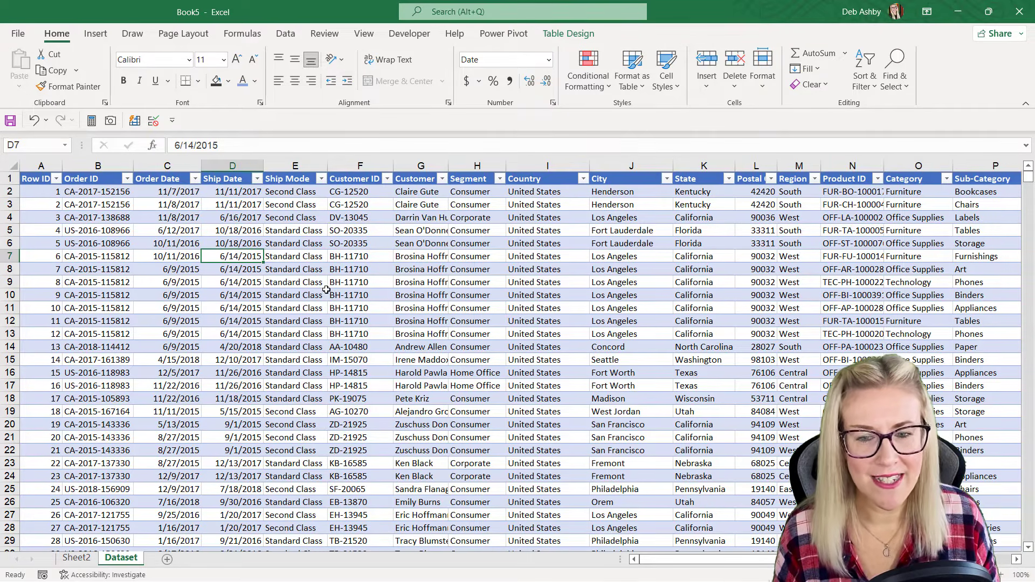
pyautogui.click(77, 559)
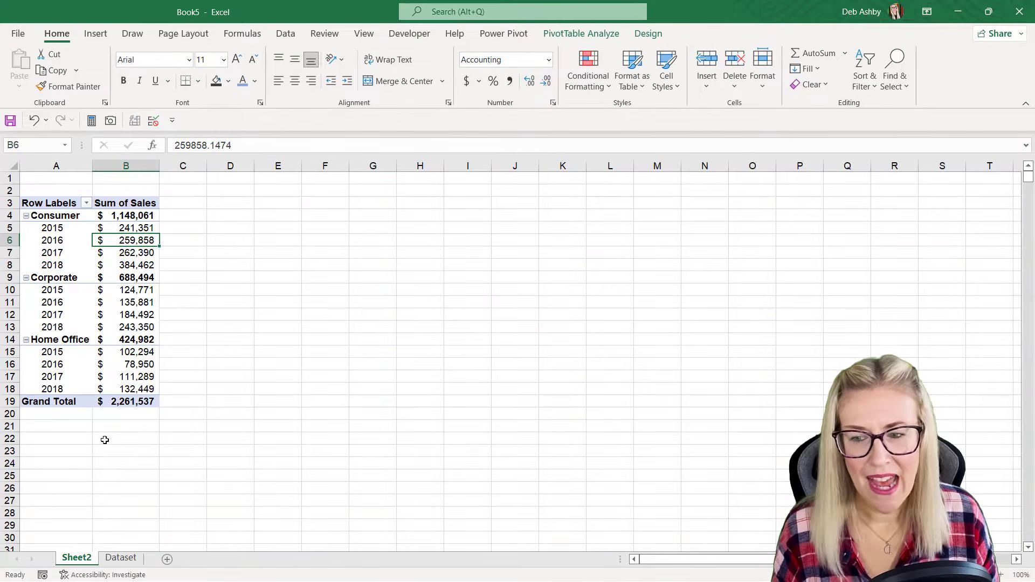
pyautogui.click(60, 240)
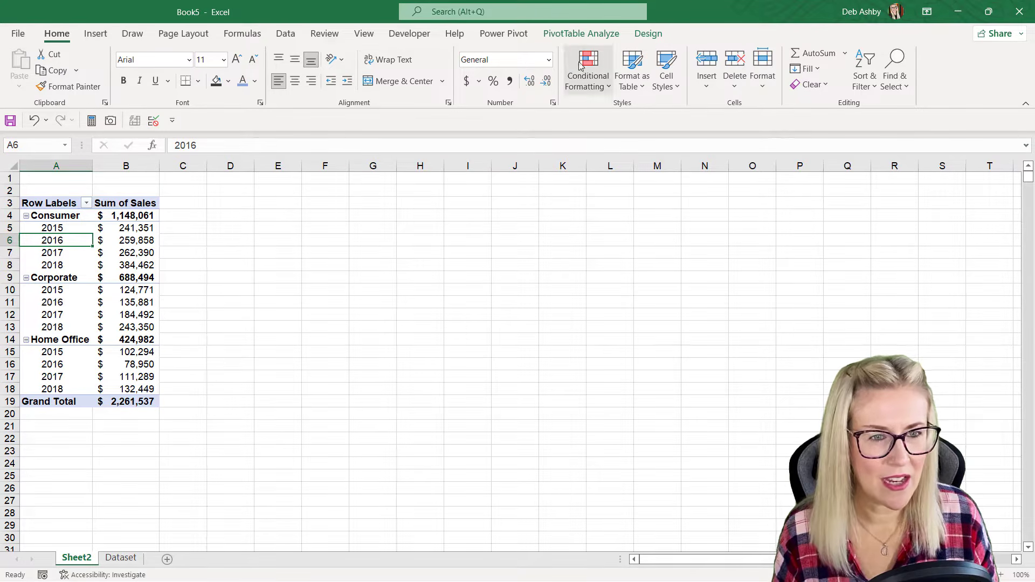
pyautogui.click(588, 34)
pyautogui.click(890, 68)
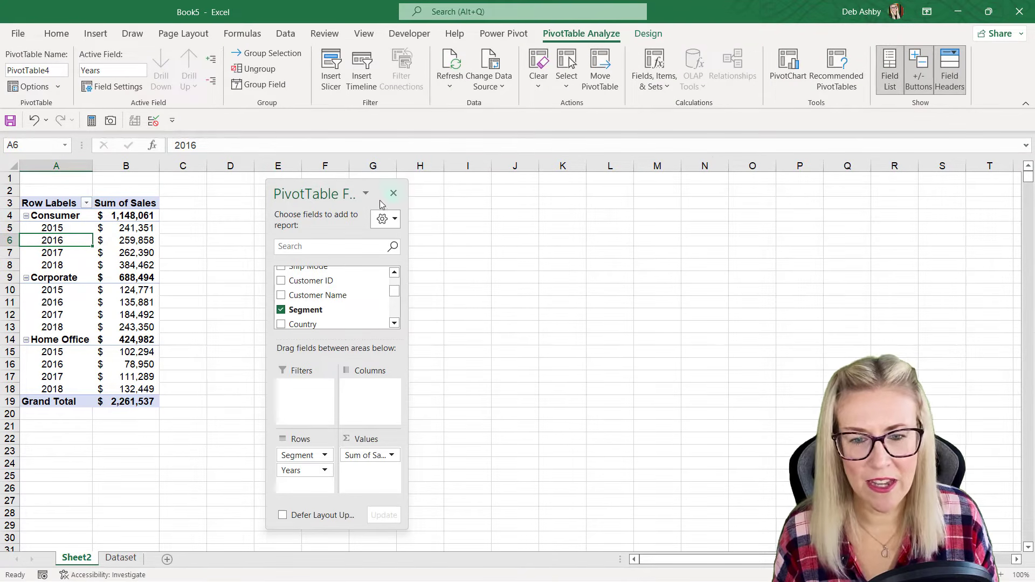
pyautogui.moveTo(337, 185); pyautogui.dragTo(291, 182)
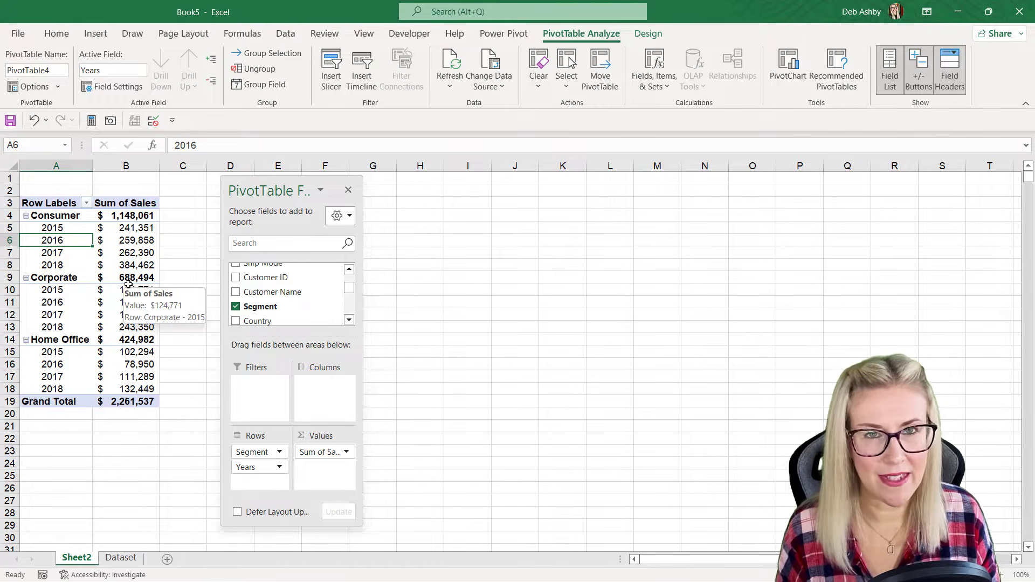
pyautogui.click(348, 190)
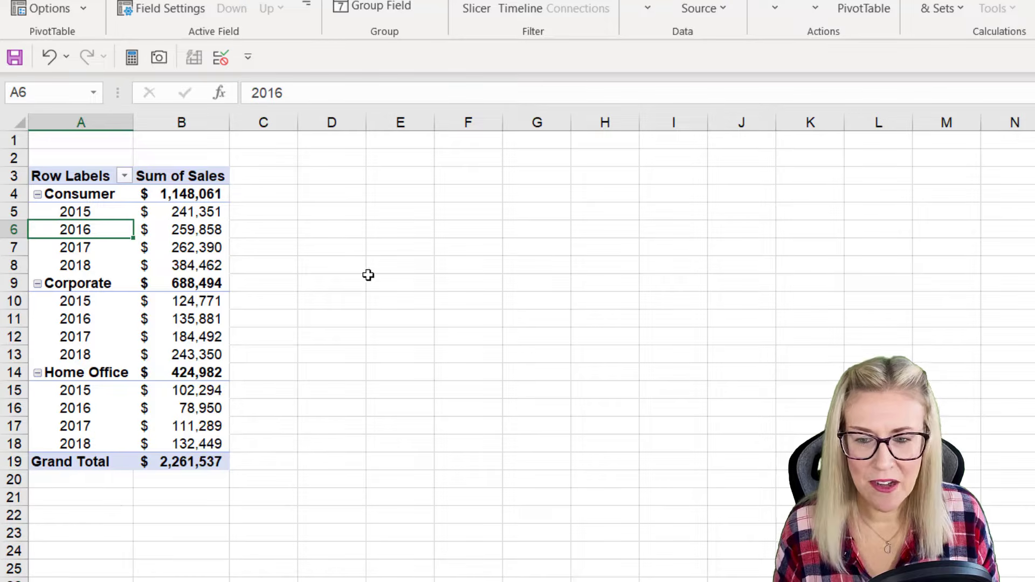
# Step: Enter a GETPIVOTDATA formula in D4 that returns the PivotTable's total sales for the Consumer segment
pyautogui.click(323, 195)
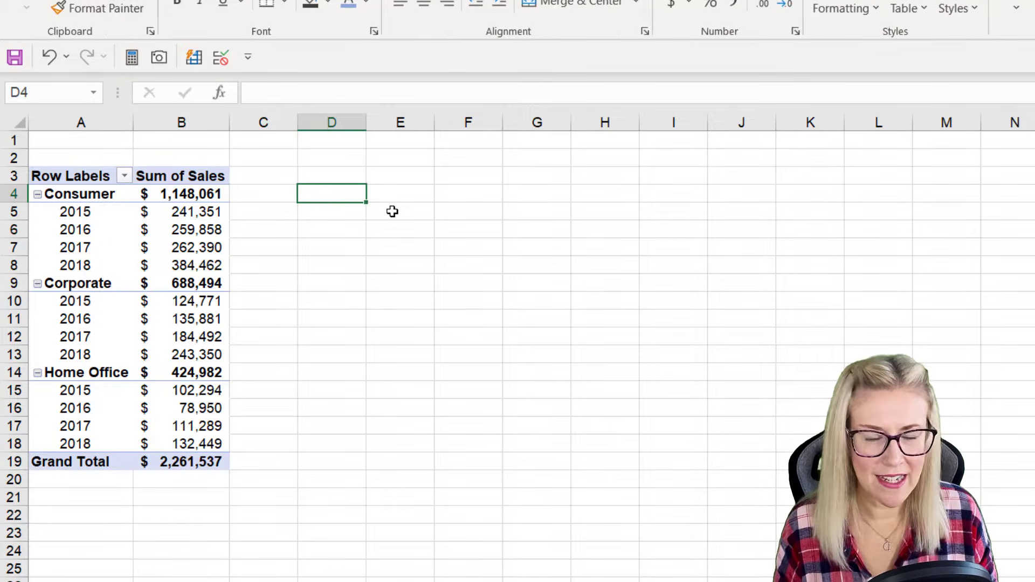
pyautogui.write('=')
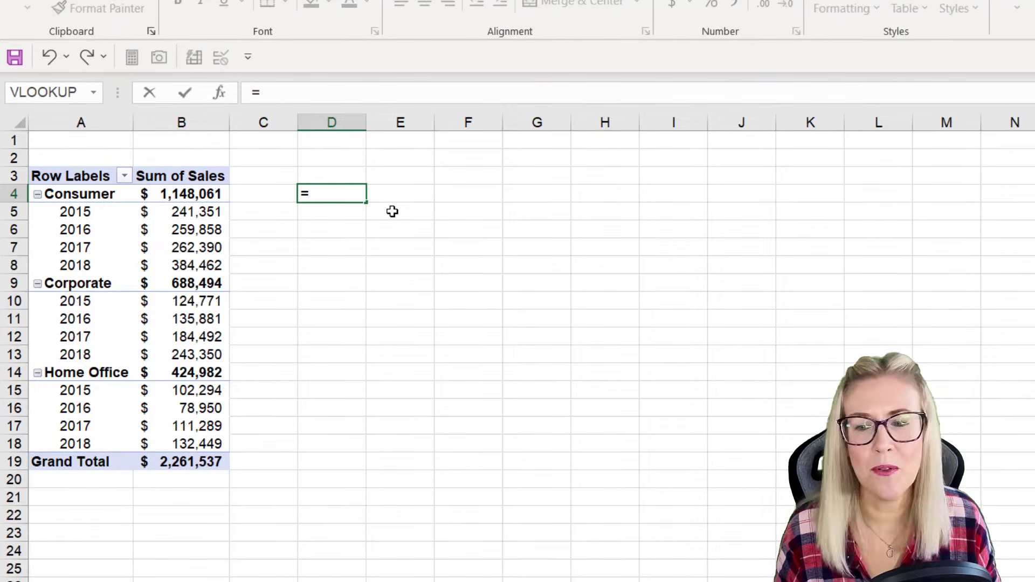
pyautogui.click(182, 197)
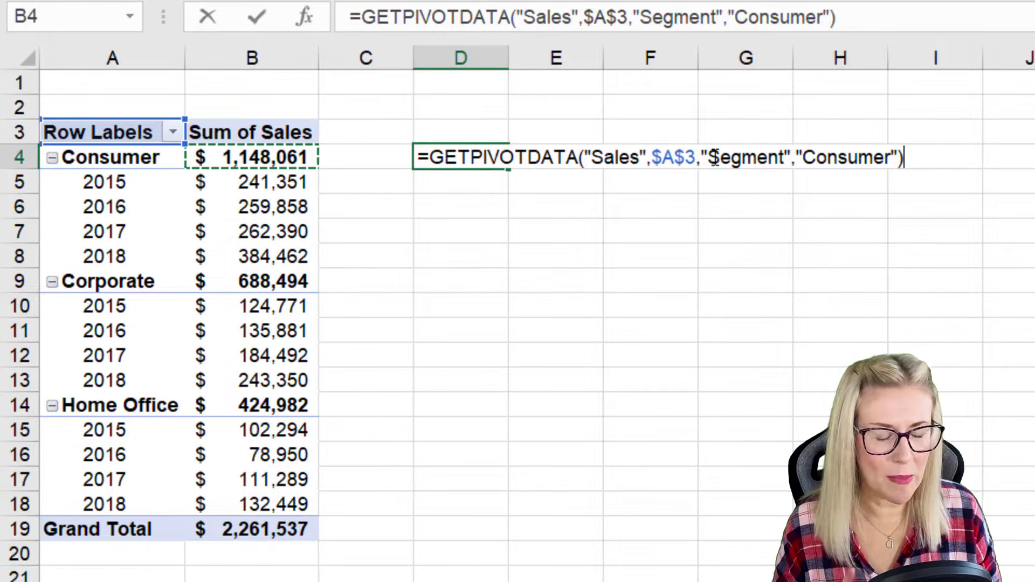
pyautogui.press('Return')
pyautogui.press('Up')
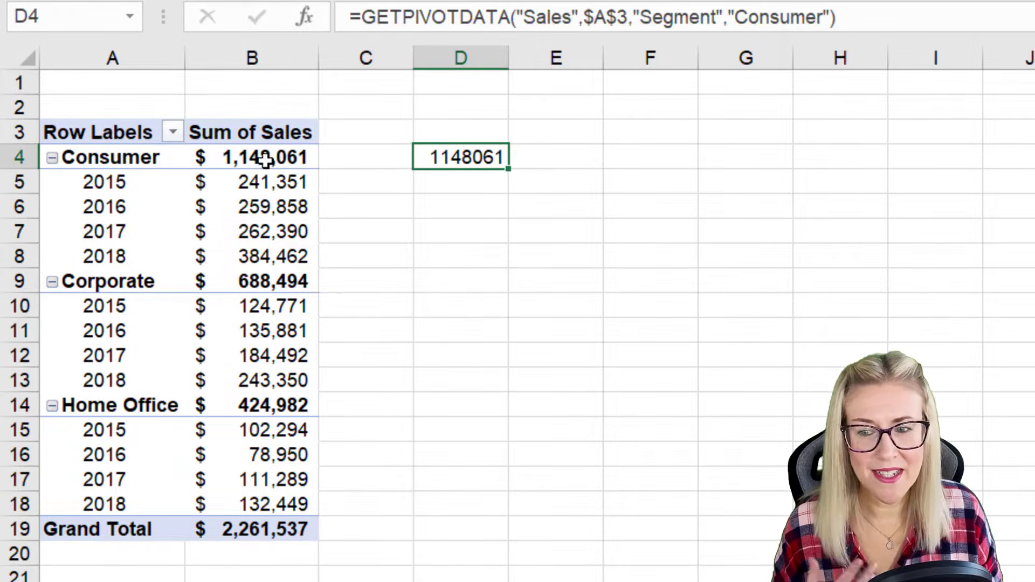
pyautogui.moveTo(284, 158)
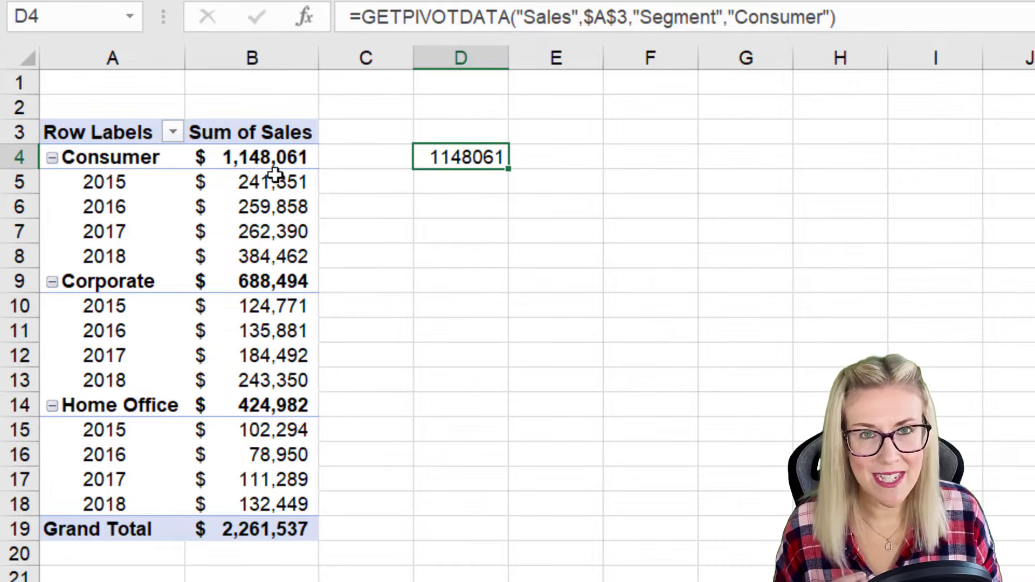
# Step: Inspect the arguments of the GETPIVOTDATA formula in D4 and try copying it down through D14
pyautogui.doubleClick(482, 158)
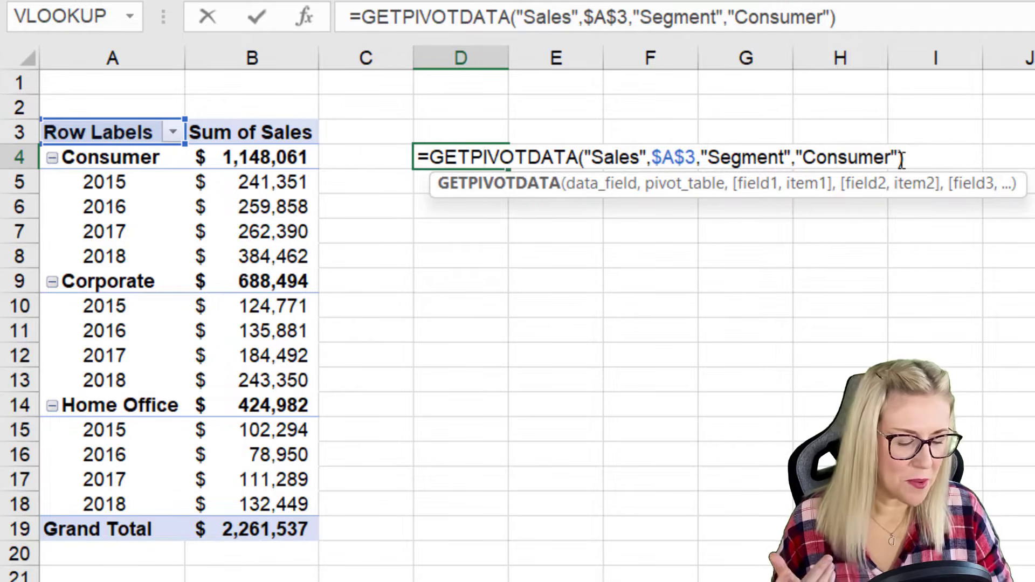
pyautogui.press('Return')
pyautogui.click(492, 156)
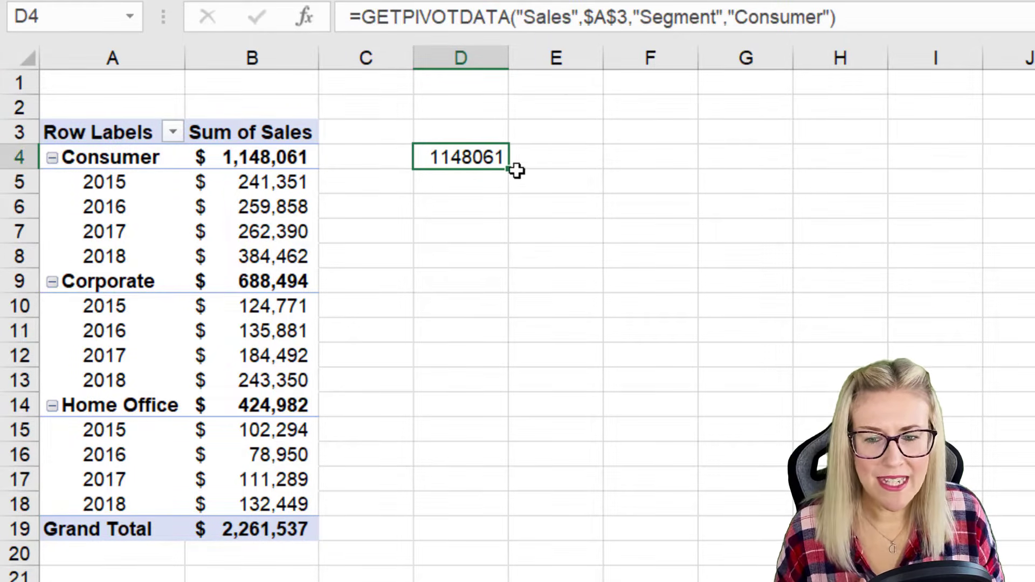
pyautogui.moveTo(508, 169); pyautogui.dragTo(524, 410)
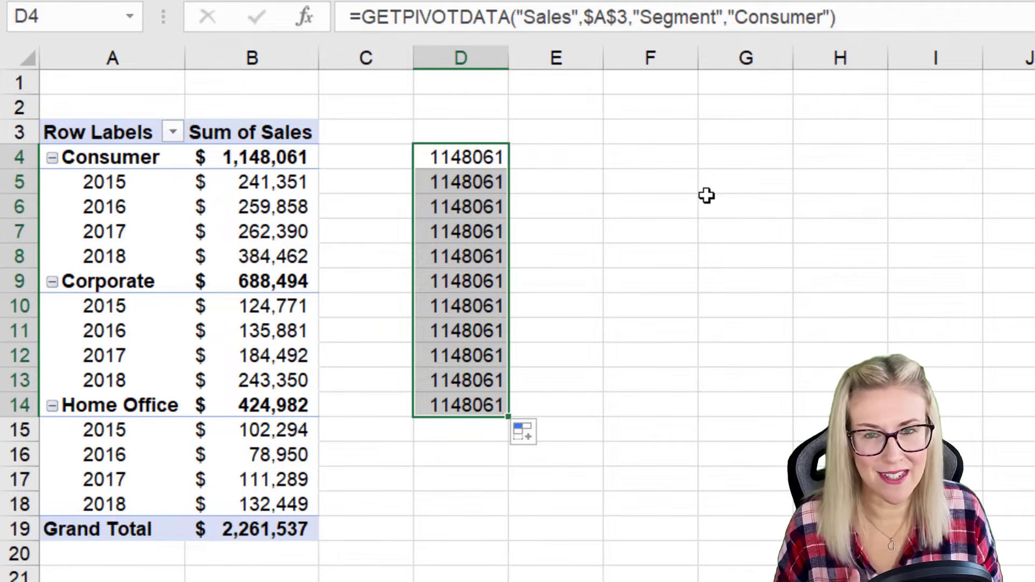
# Step: Clear the copied GETPIVOTDATA formulas from column D, starting at D4
pyautogui.moveTo(508, 417); pyautogui.dragTo(483, 421)
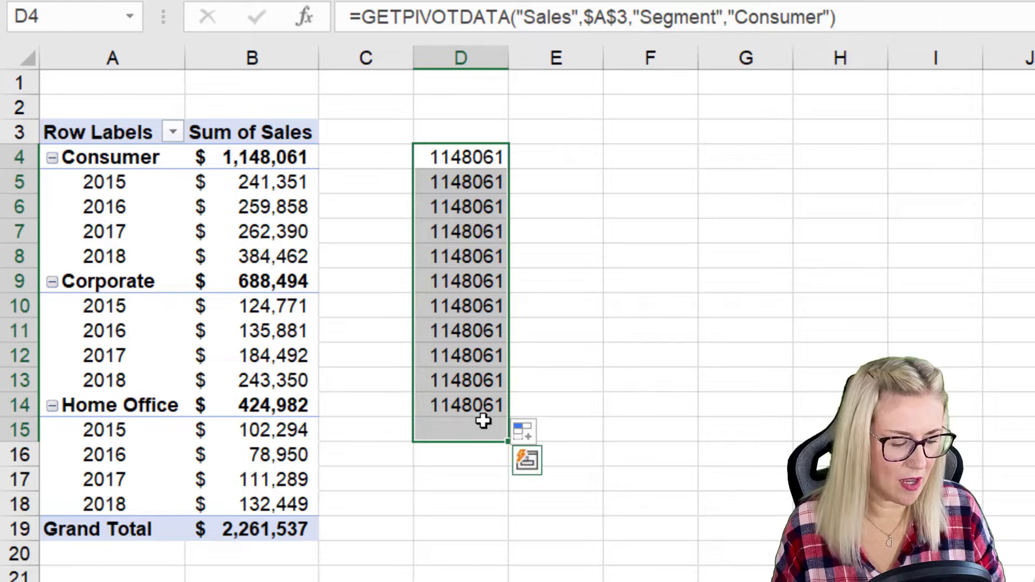
pyautogui.press('Delete')
pyautogui.click(655, 331)
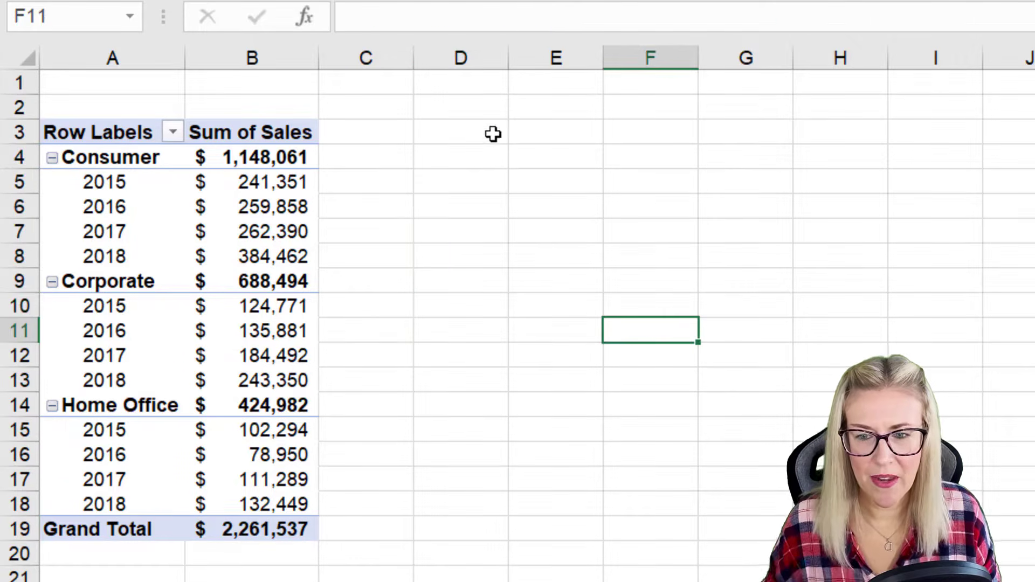
# Step: Enter the segment labels Consumer, Corporate and Home Office in D3:D5 and autofit column D to them
pyautogui.click(471, 131)
pyautogui.write('Consumer')
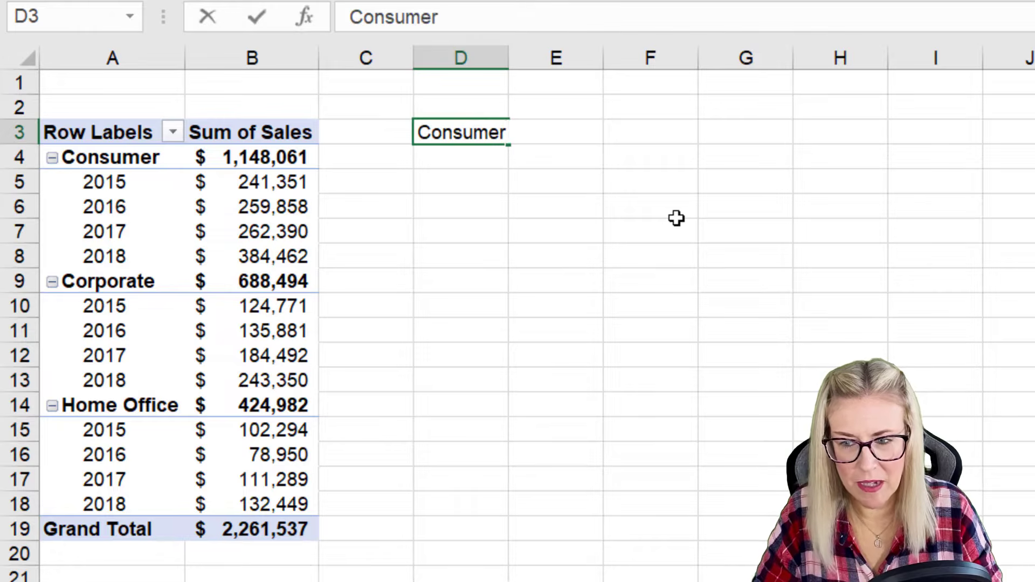
pyautogui.press('Return')
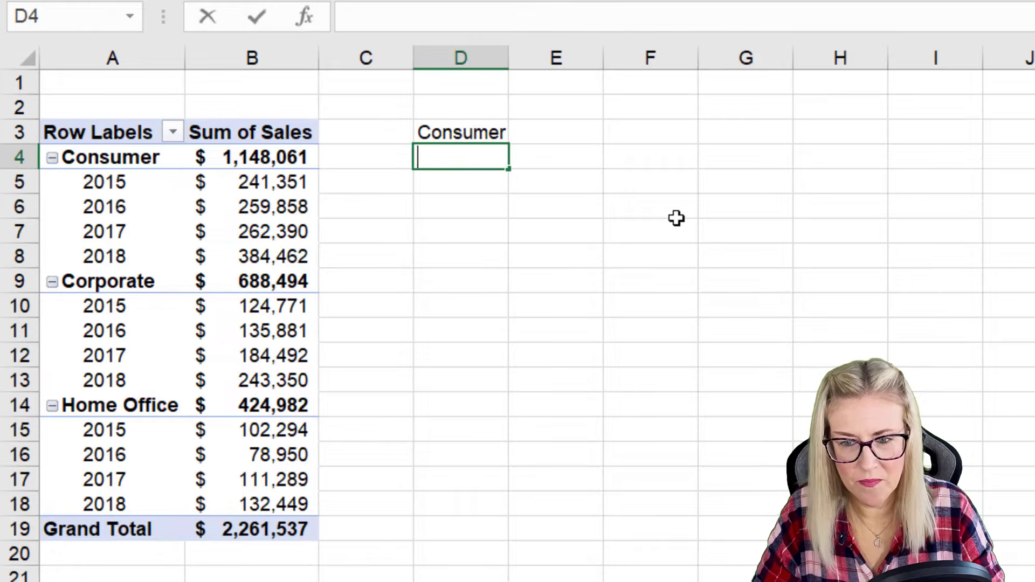
pyautogui.write('Corop')
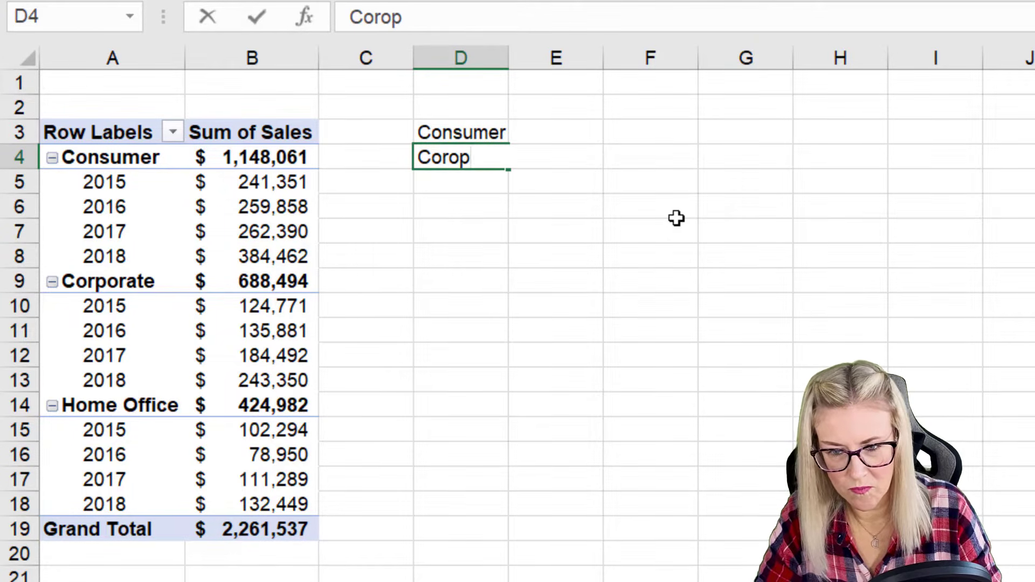
pyautogui.press('BackSpace')
pyautogui.press('BackSpace')
pyautogui.write('porate')
pyautogui.press('Return')
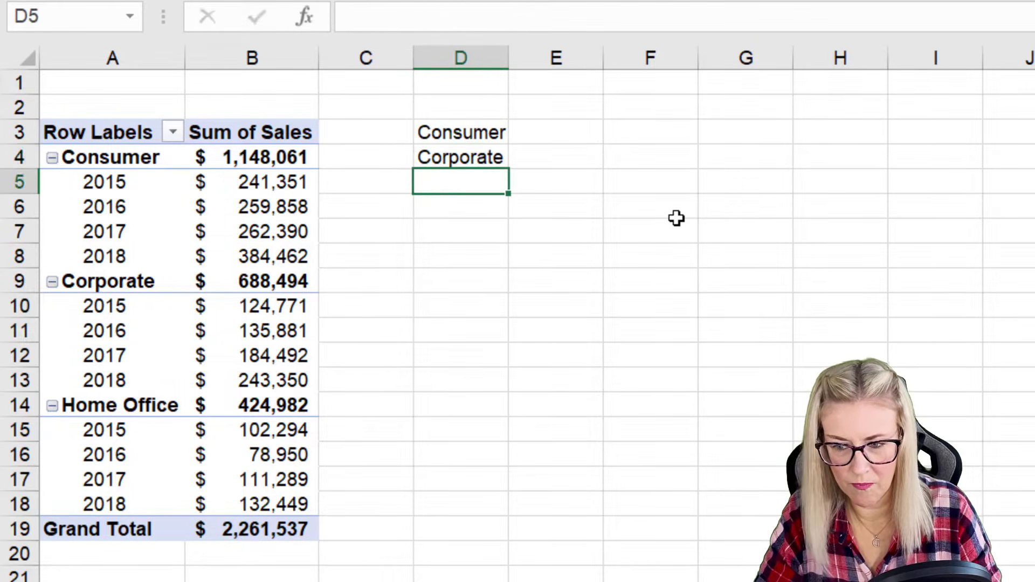
pyautogui.write('Home Office')
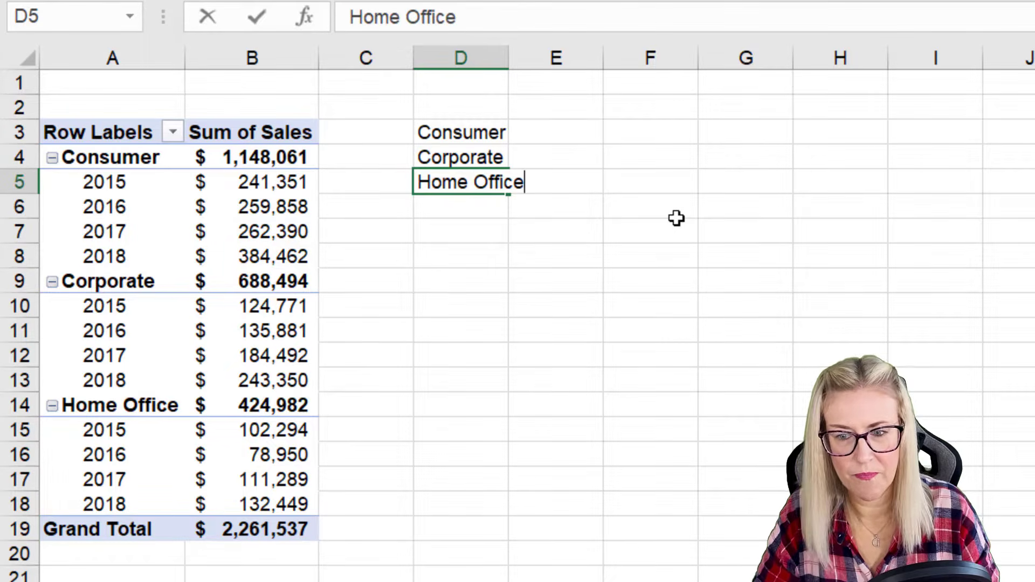
pyautogui.click(717, 281)
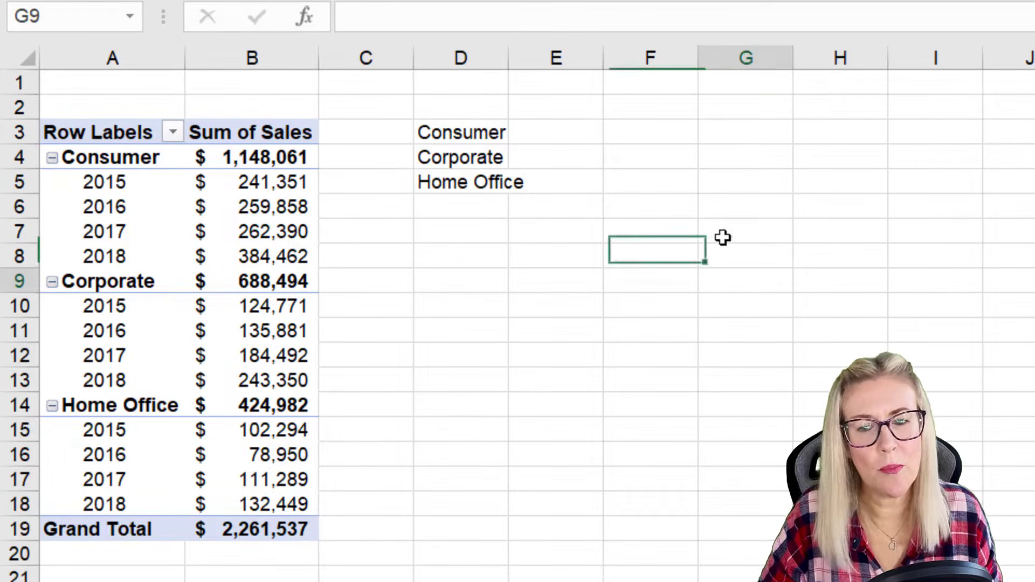
pyautogui.doubleClick(508, 57)
# Step: Add the column heading Sales in E2, above the cells beside the segment labels
pyautogui.click(571, 134)
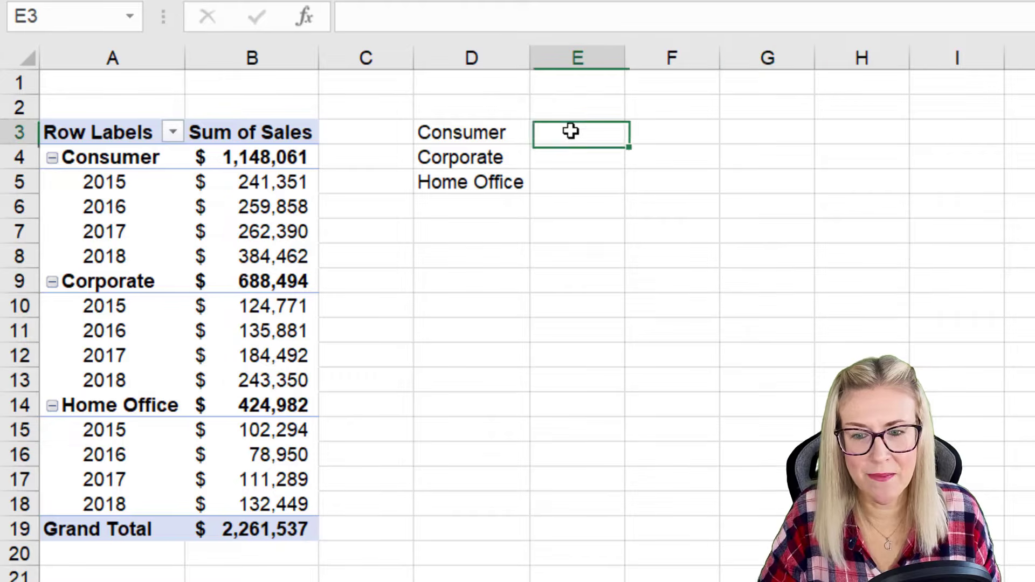
pyautogui.click(570, 102)
pyautogui.write('Sales')
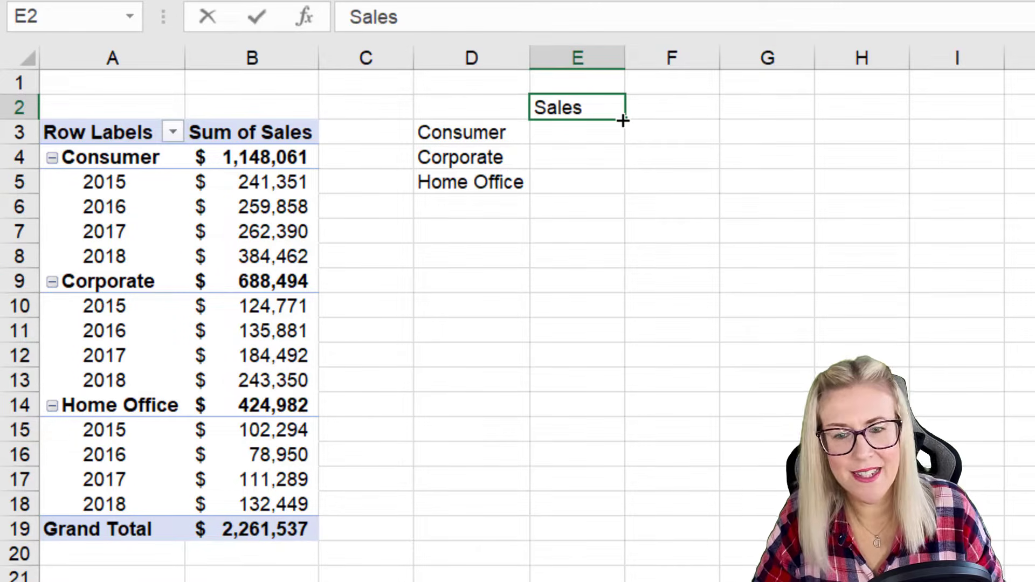
pyautogui.click(786, 215)
# Step: Enter a formula in E3 that references the PivotTable's Consumer total through GETPIVOTDATA
pyautogui.click(587, 131)
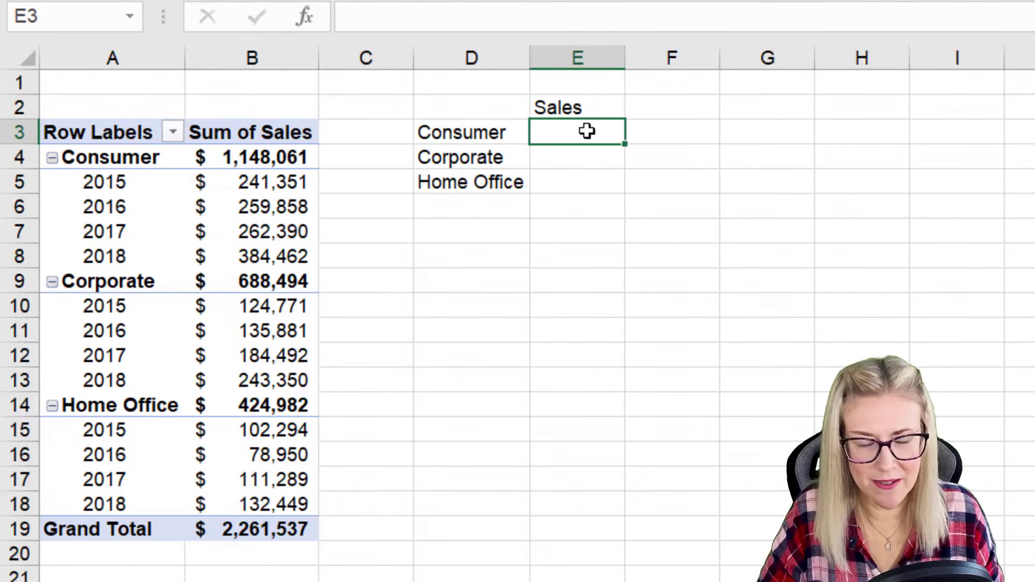
pyautogui.write('=')
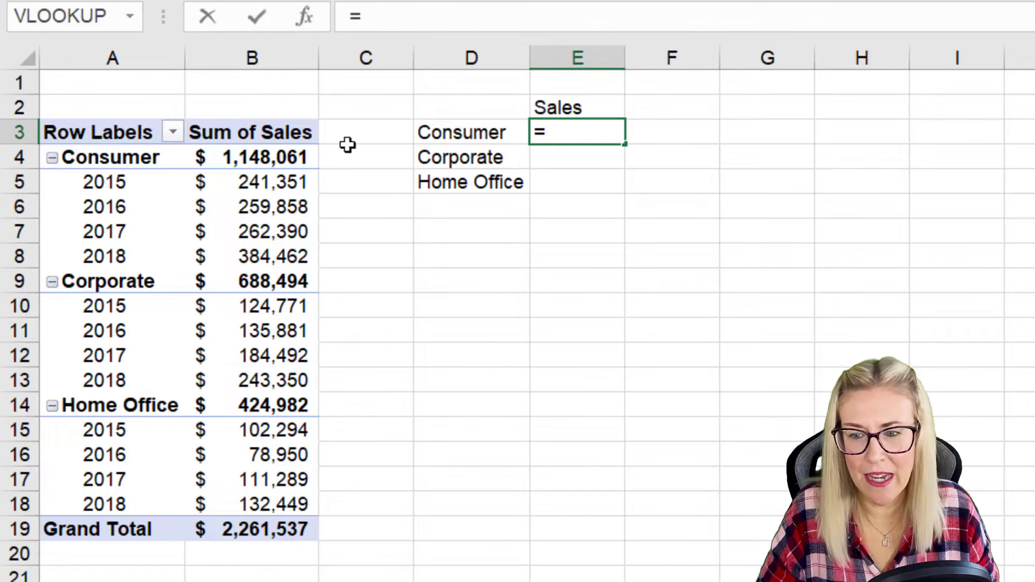
pyautogui.click(268, 157)
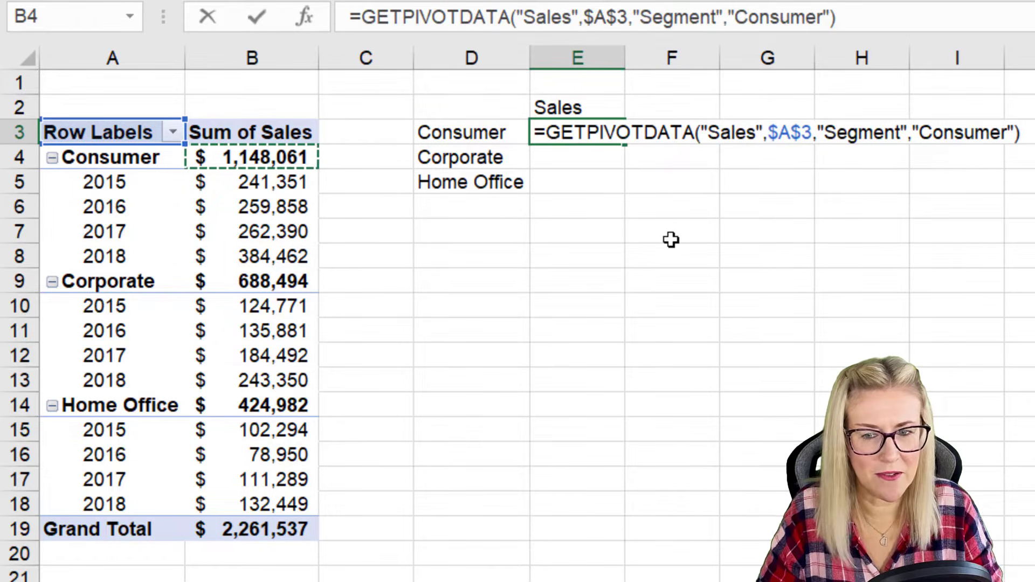
pyautogui.press('Return')
# Step: Try copying the E3 formula down to E5, compare the cells, and clear the copies in E4:E5
pyautogui.click(594, 134)
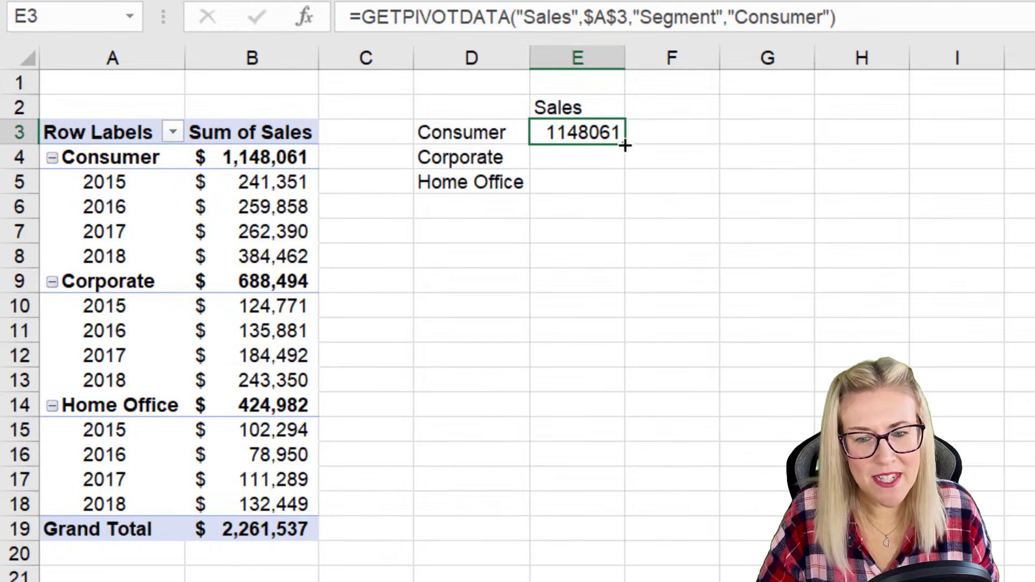
pyautogui.moveTo(625, 144); pyautogui.dragTo(624, 200)
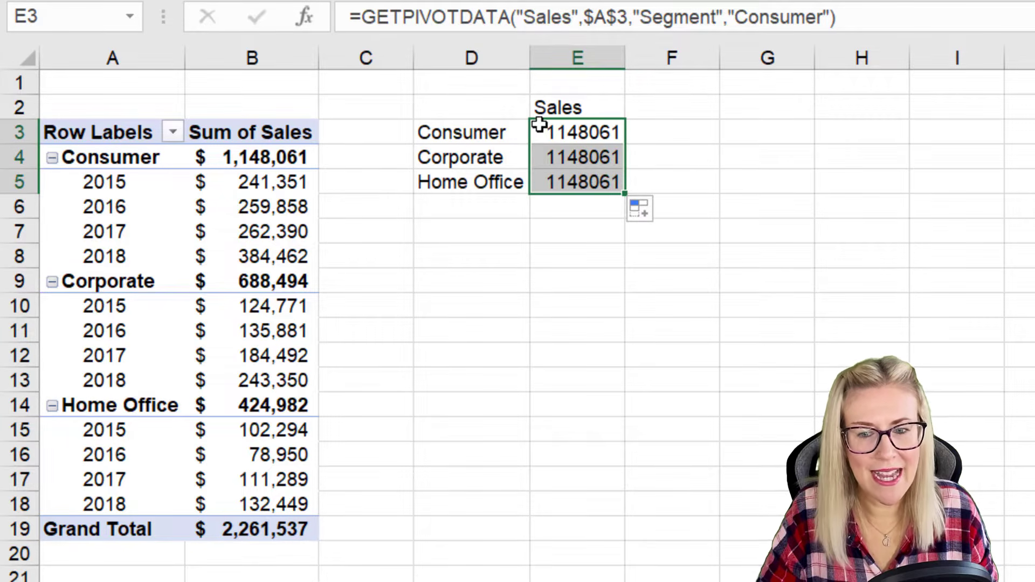
pyautogui.click(584, 133)
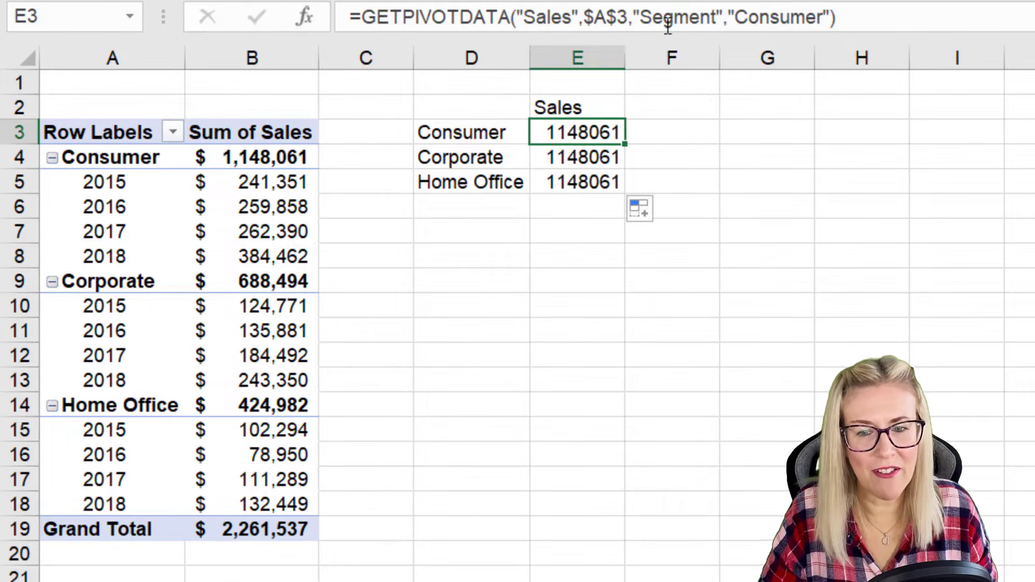
pyautogui.click(594, 157)
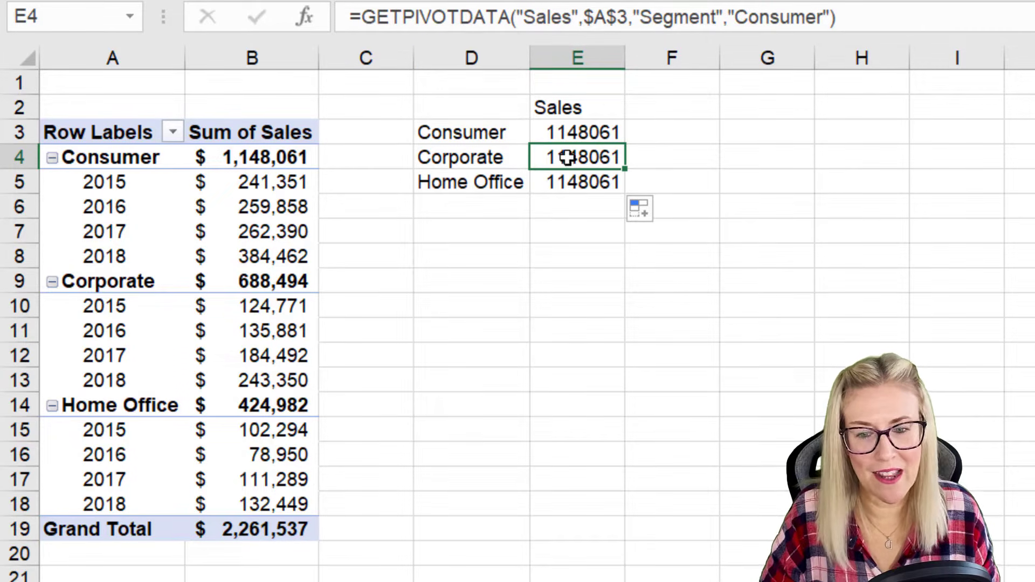
pyautogui.moveTo(572, 167); pyautogui.dragTo(569, 178)
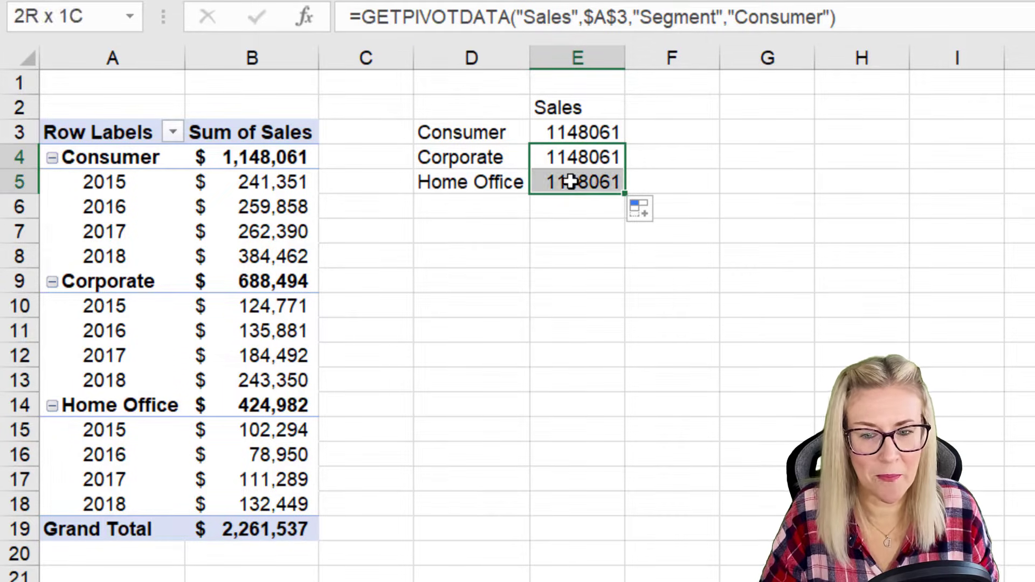
pyautogui.press('Delete')
# Step: Replace the "Consumer" item in the E3 GETPIVOTDATA formula with a reference to D3 and copy the formula down to E5
pyautogui.click(603, 135)
pyautogui.doubleClick(602, 135)
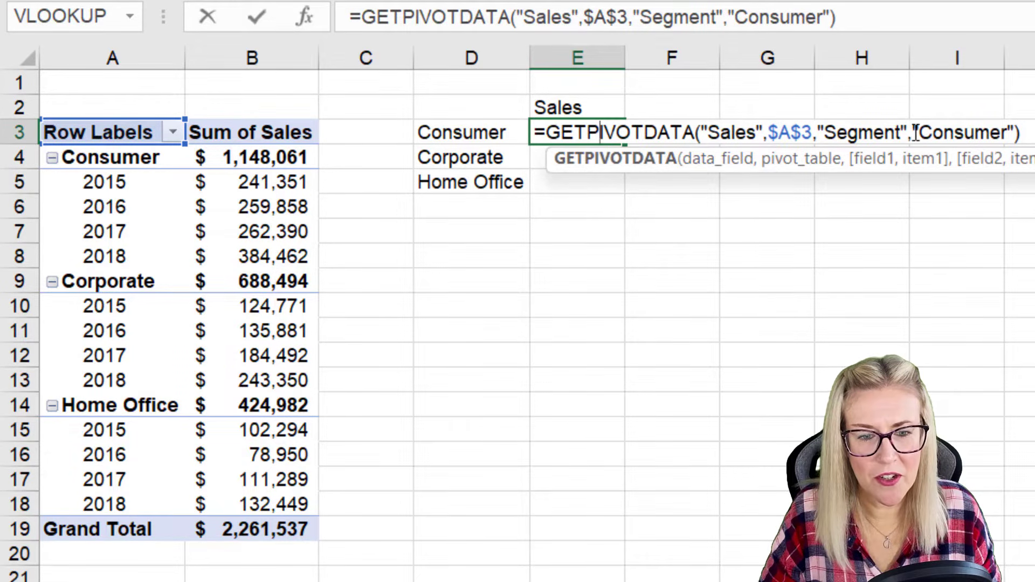
pyautogui.moveTo(914, 131); pyautogui.dragTo(1015, 132)
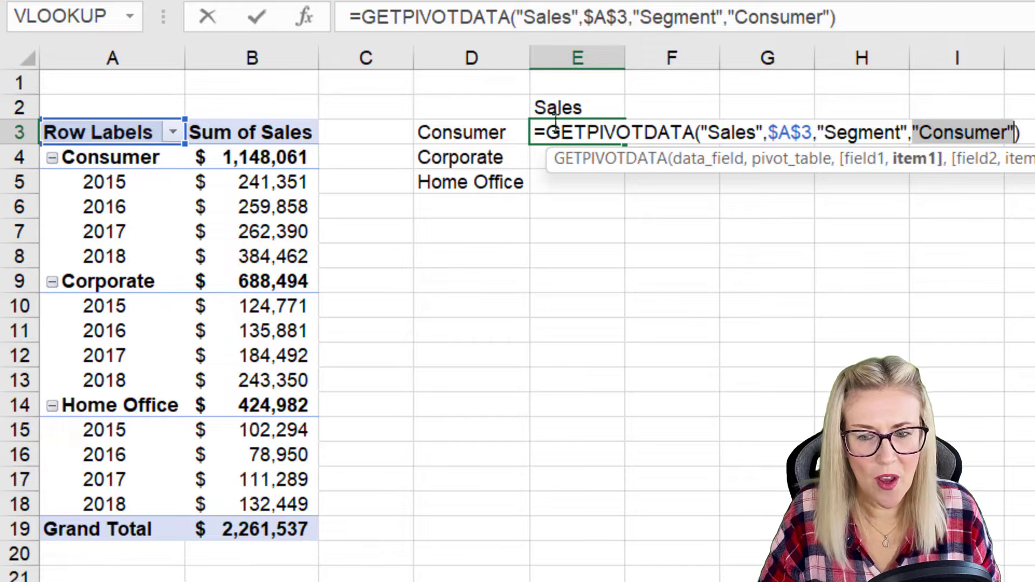
pyautogui.click(497, 136)
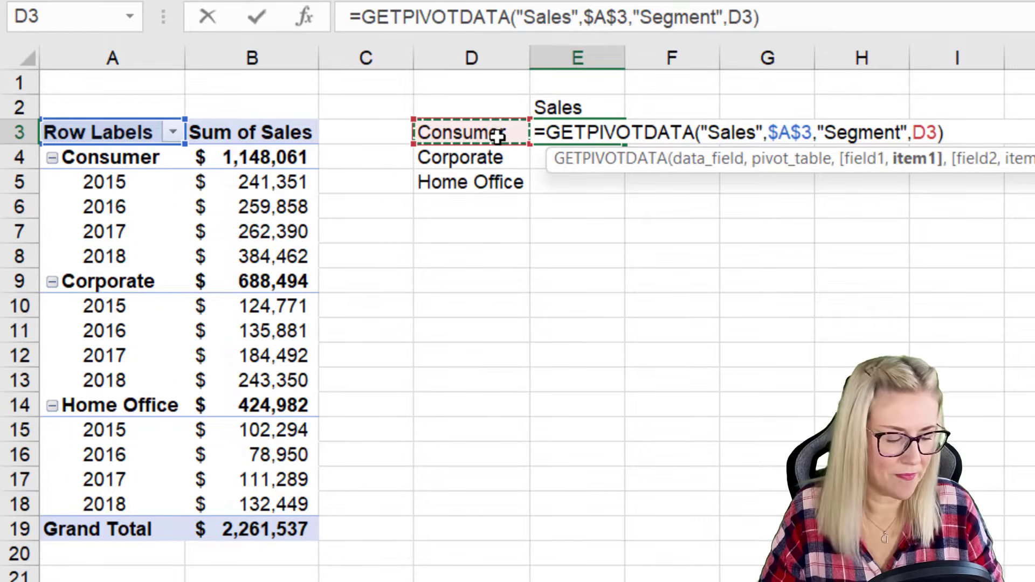
pyautogui.press('Return')
pyautogui.click(569, 131)
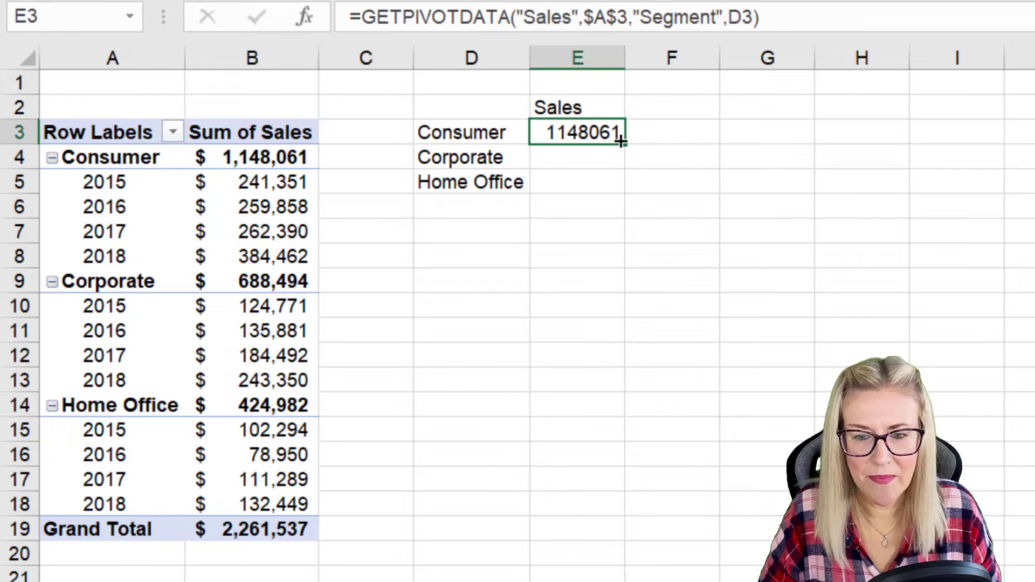
pyautogui.doubleClick(624, 144)
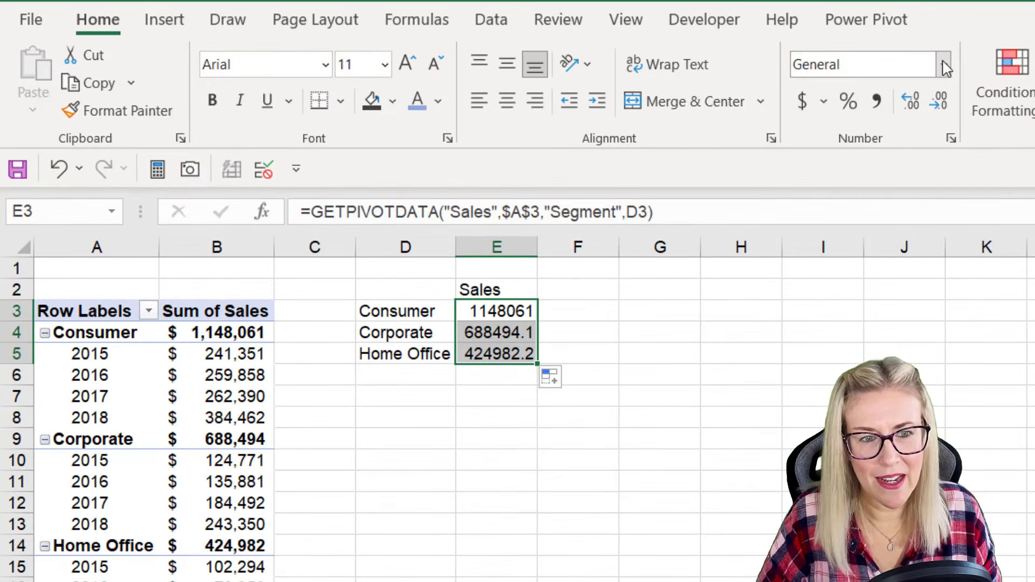
# Step: Format the sales values in E3:E5 as Accounting in dollars with no decimal places
pyautogui.click(802, 100)
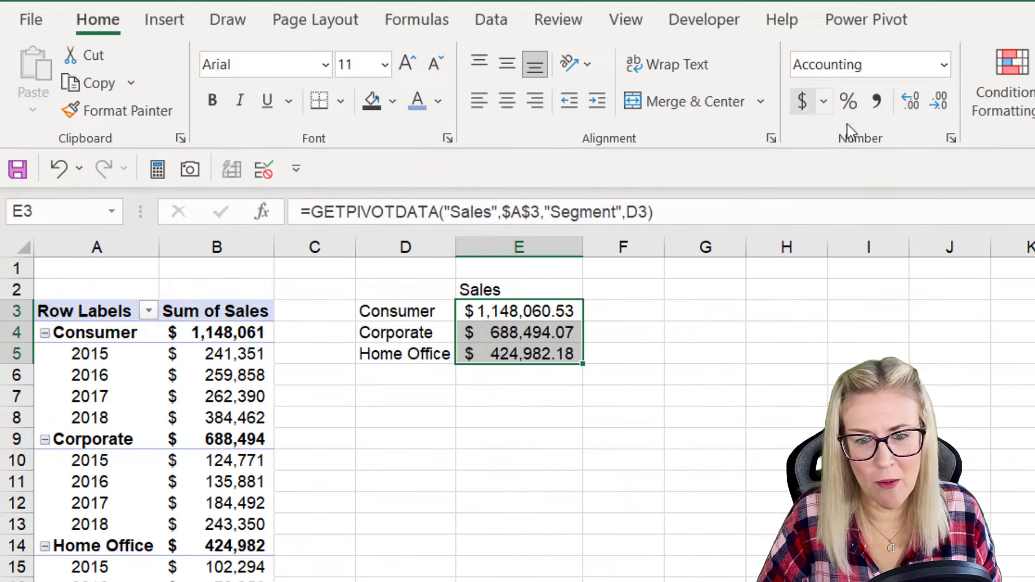
pyautogui.click(940, 101)
pyautogui.click(939, 101)
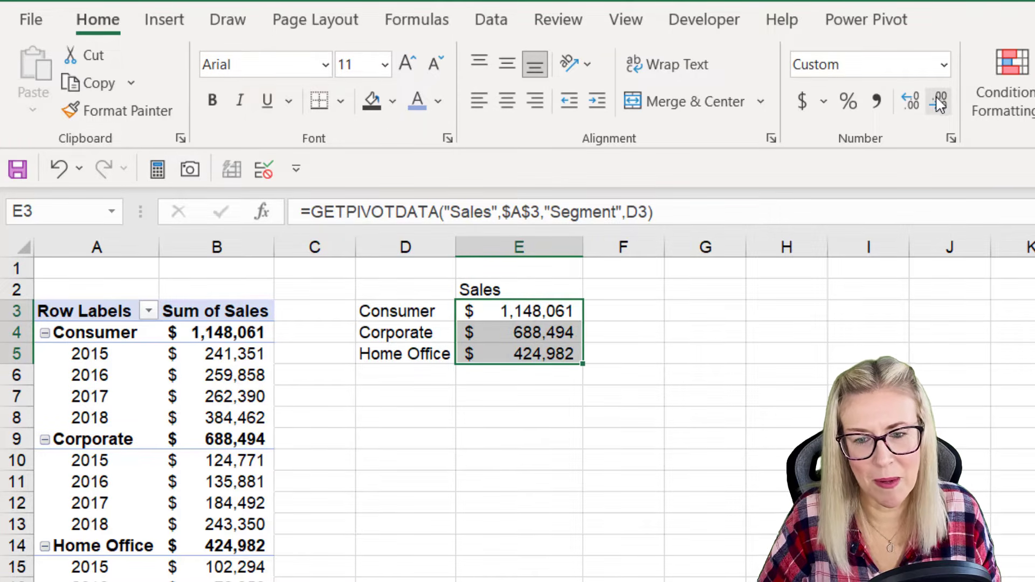
pyautogui.click(648, 334)
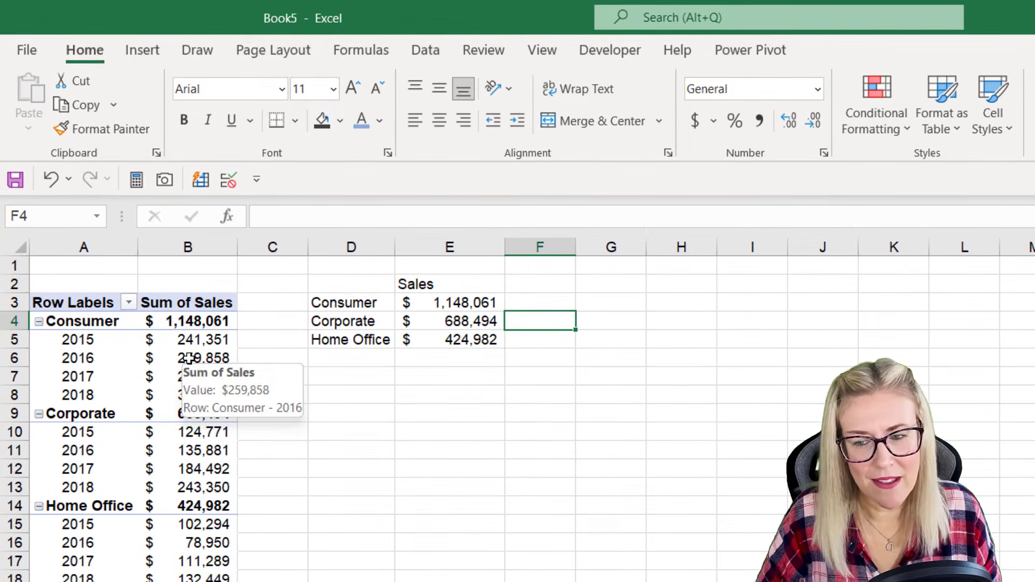
# Step: Turn off the Generate GetPivotData option for the PivotTable
pyautogui.click(189, 358)
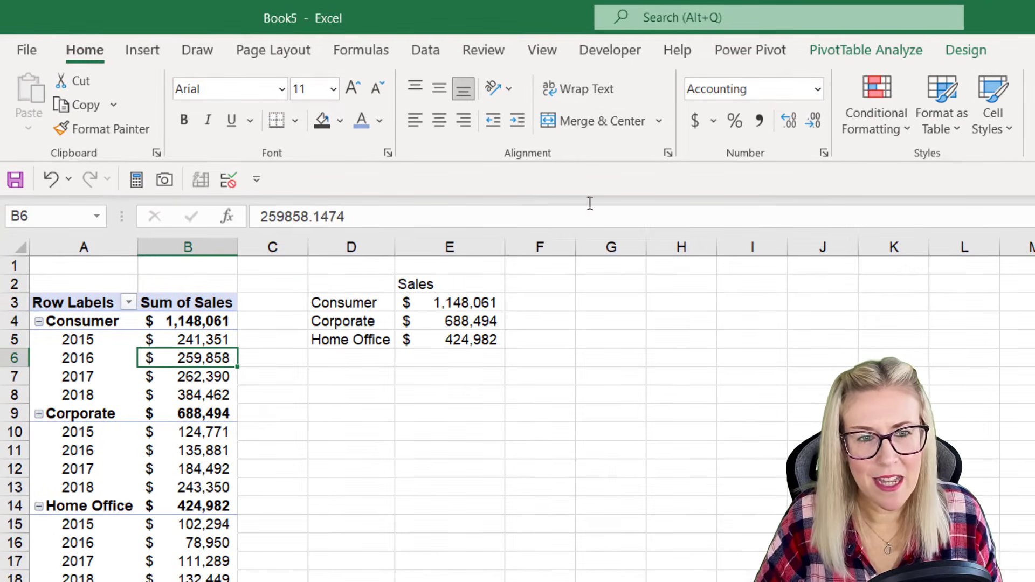
pyautogui.click(866, 50)
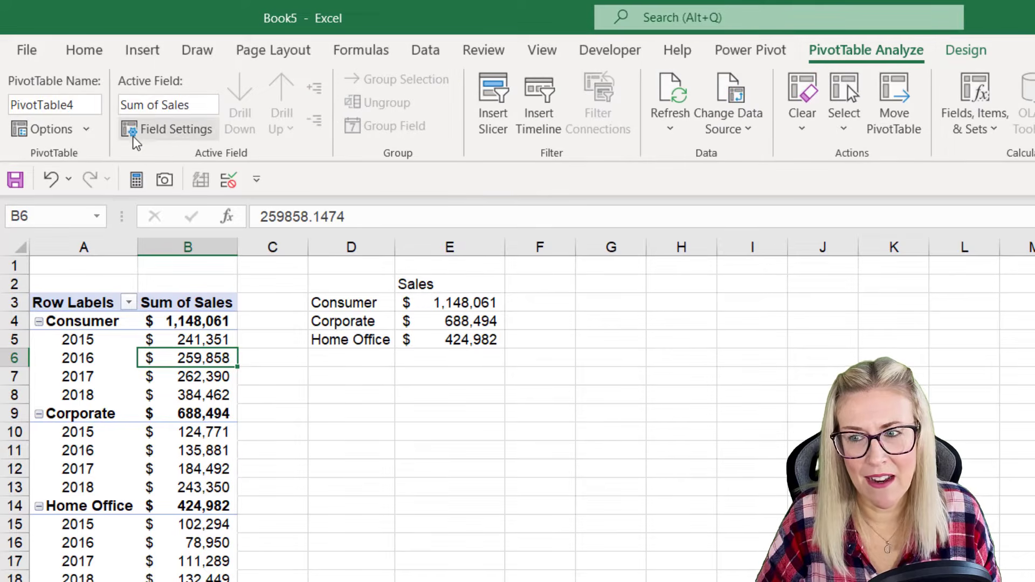
pyautogui.click(88, 130)
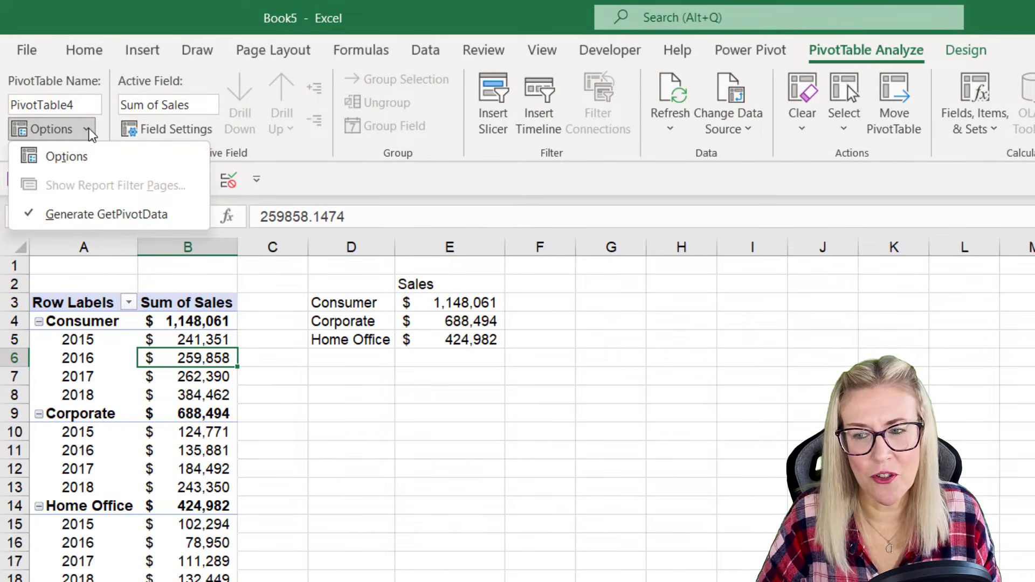
pyautogui.click(170, 217)
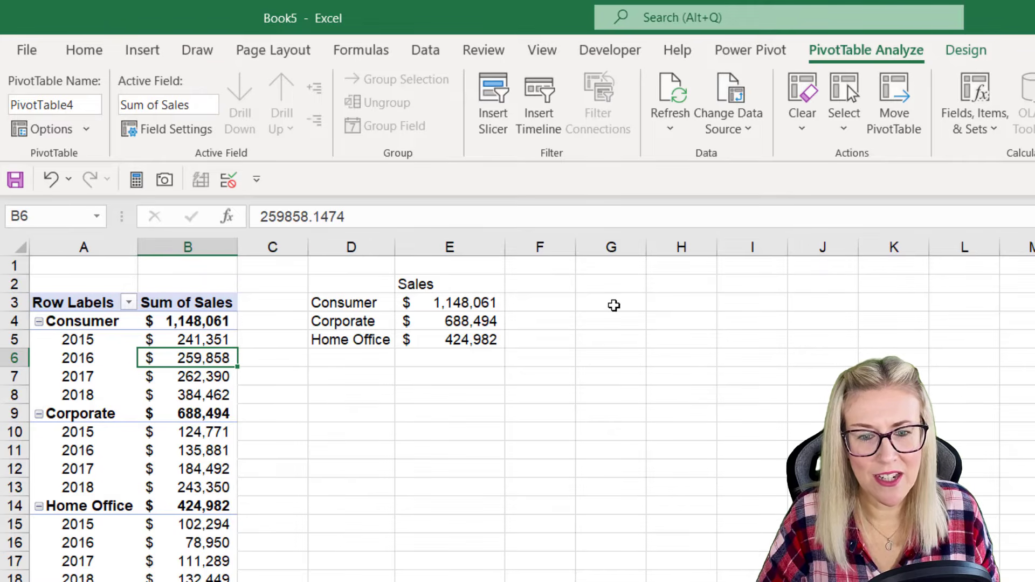
pyautogui.click(614, 305)
# Step: Copy the segment labels in D3:D5 to D9:D11 to start a second summary
pyautogui.moveTo(363, 301); pyautogui.dragTo(363, 353)
pyautogui.click(363, 351)
pyautogui.moveTo(361, 303); pyautogui.dragTo(363, 341)
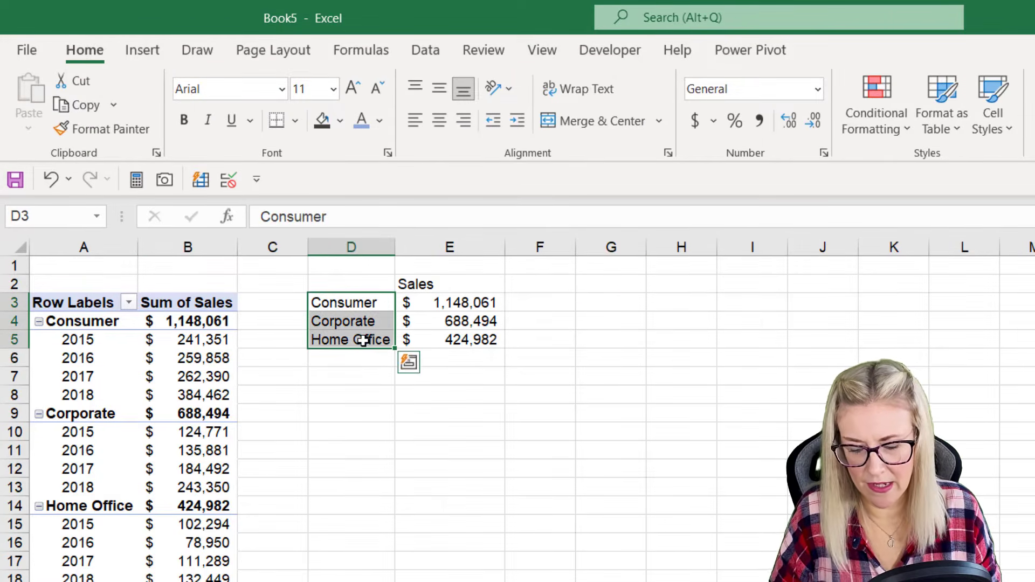
pyautogui.hotkey('ctrl', 'c')
pyautogui.click(338, 419)
pyautogui.hotkey('ctrl', 'v')
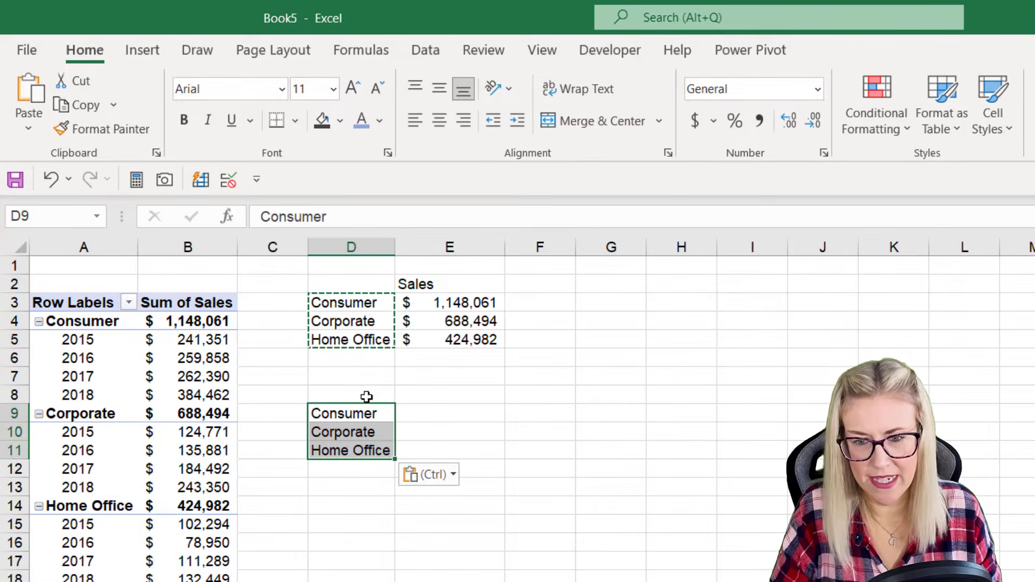
pyautogui.press('Escape')
# Step: Copy the Sales heading from E2 to E8, above the second summary
pyautogui.click(435, 284)
pyautogui.hotkey('ctrl', 'c')
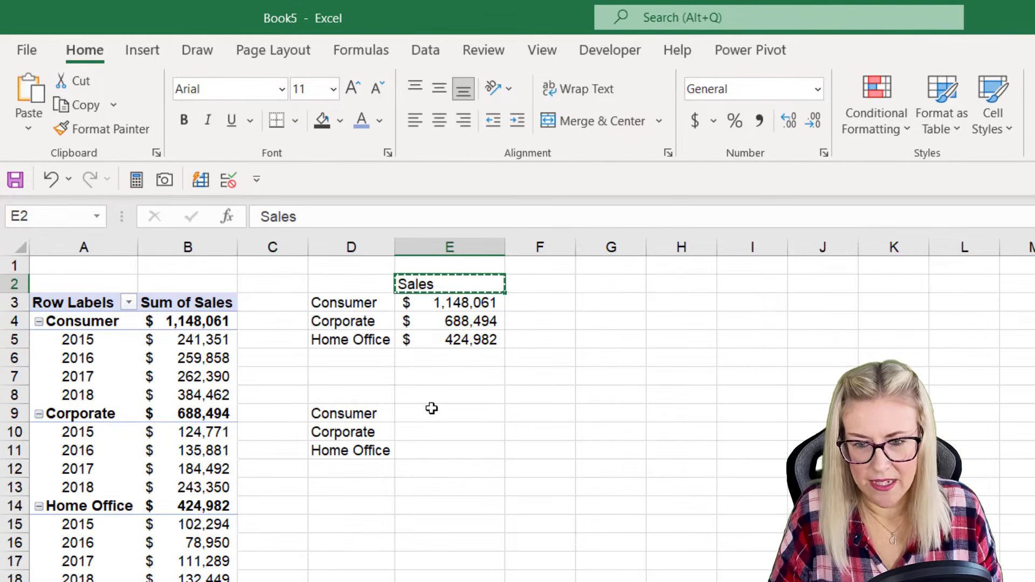
pyautogui.click(428, 395)
pyautogui.hotkey('ctrl', 'v')
pyautogui.press('Escape')
pyautogui.click(439, 466)
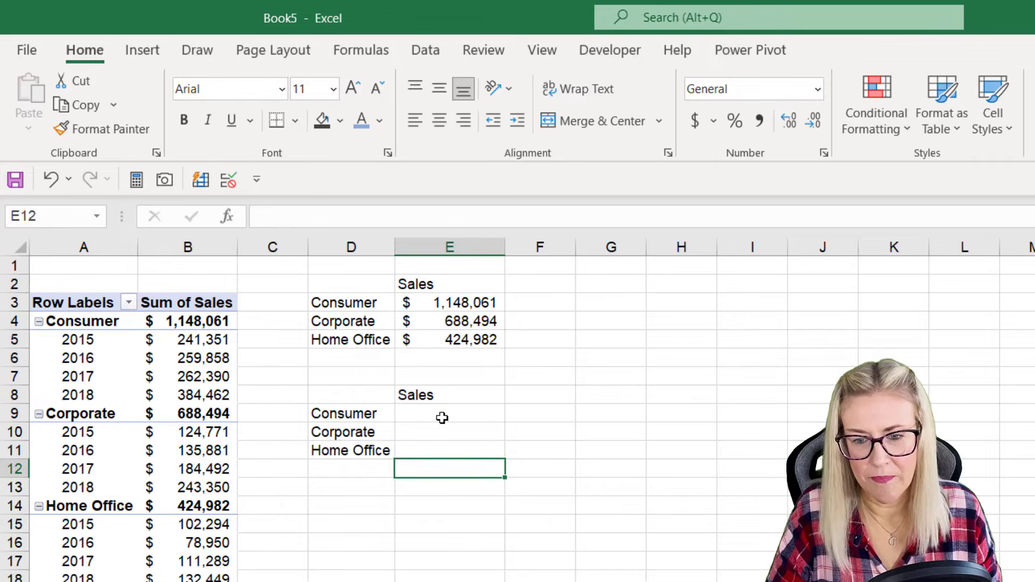
# Step: Enter =B4 in E9 as a direct reference to the PivotTable's Consumer total and fill it down to E11
pyautogui.click(442, 418)
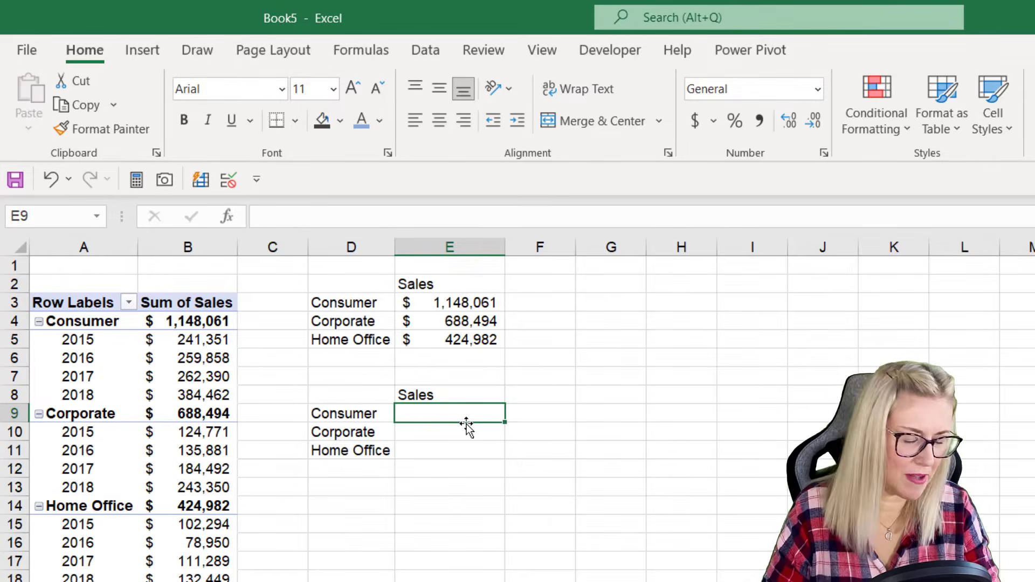
pyautogui.write('=')
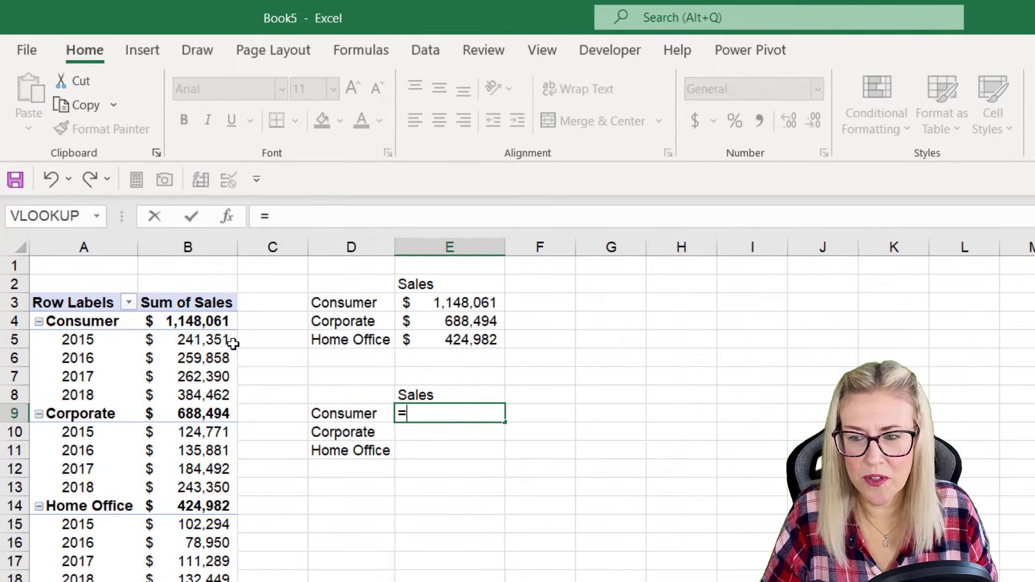
pyautogui.click(202, 322)
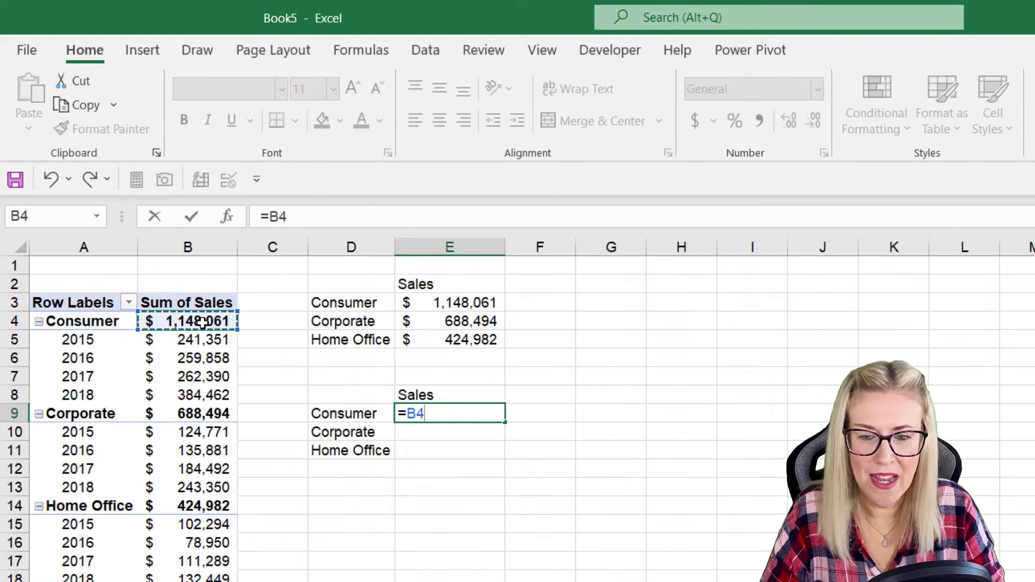
pyautogui.press('Return')
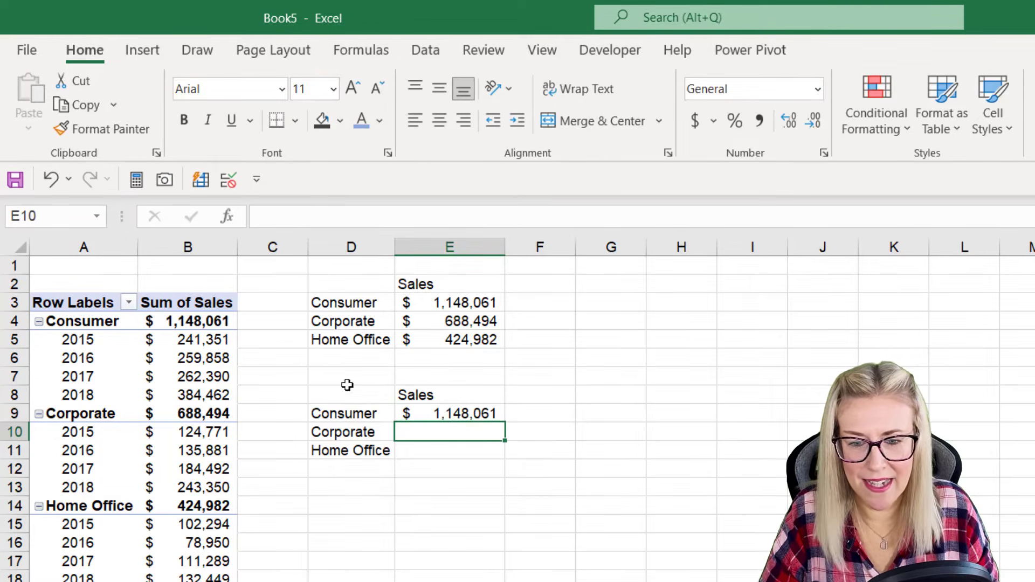
pyautogui.click(468, 414)
pyautogui.moveTo(504, 422); pyautogui.dragTo(567, 449)
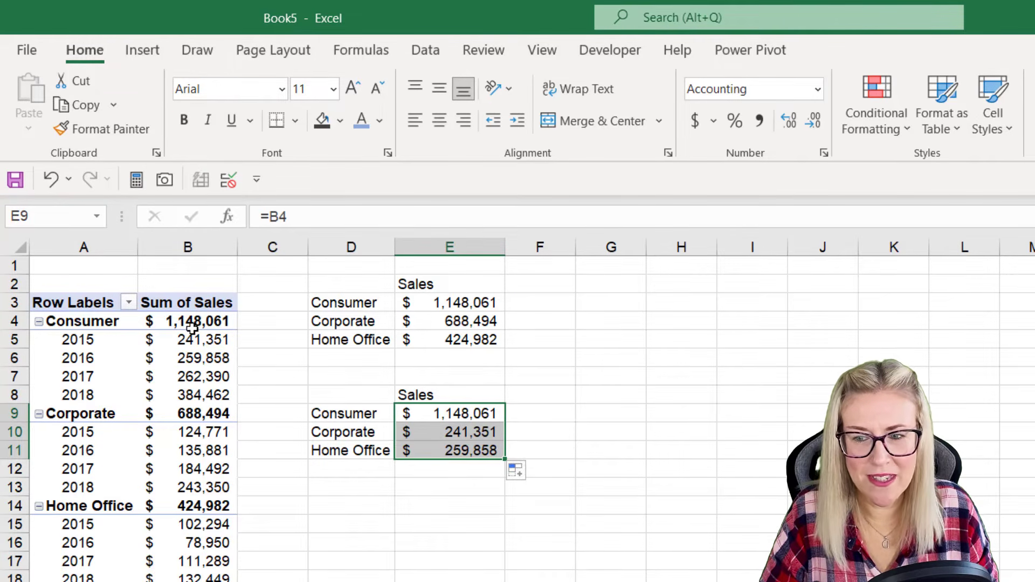
# Step: Replace the formulas in E10 and E11 with direct references to the PivotTable's Corporate total in B9 and Home Office total in B14
pyautogui.click(469, 433)
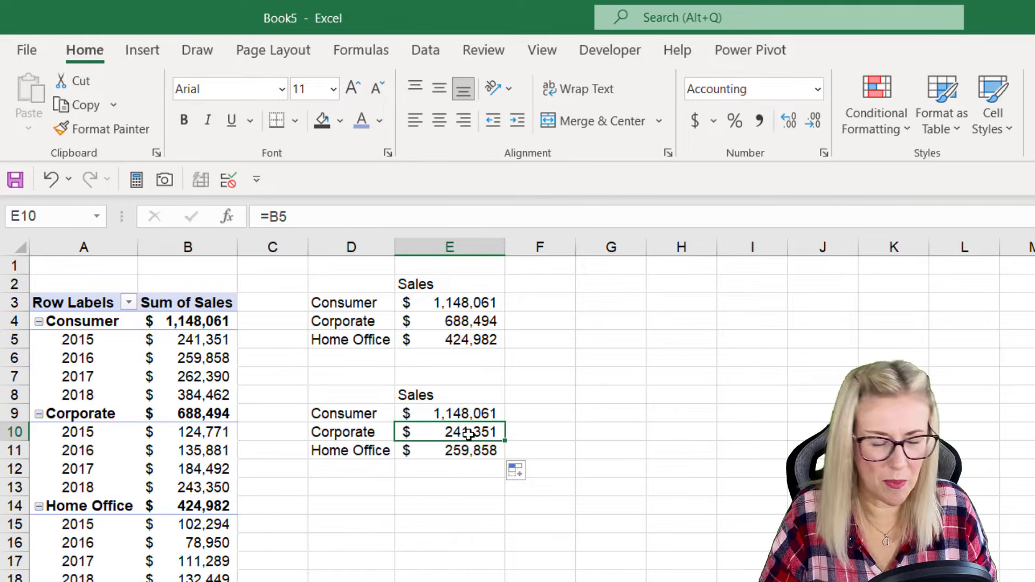
pyautogui.write('=')
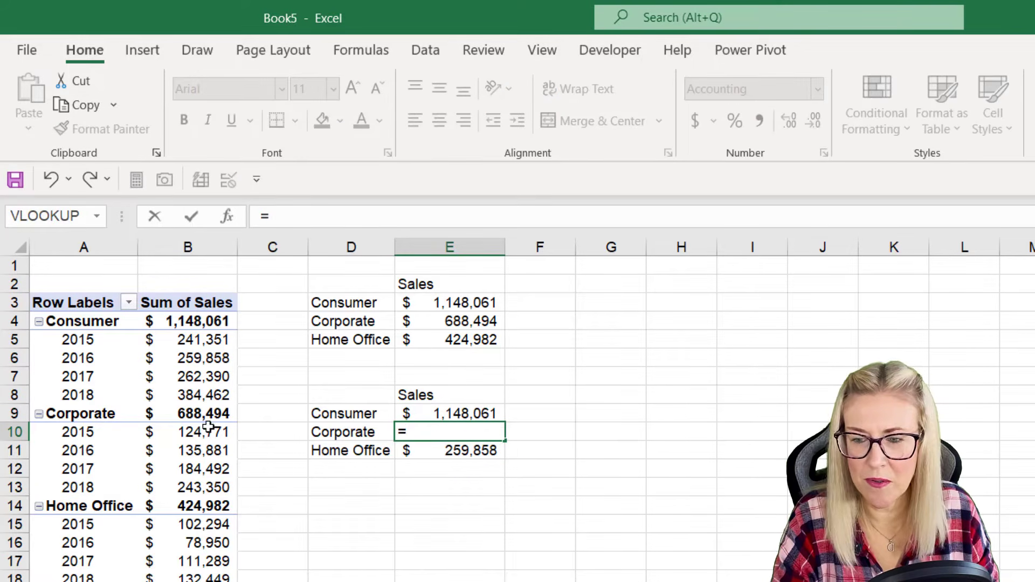
pyautogui.click(200, 415)
pyautogui.press('Return')
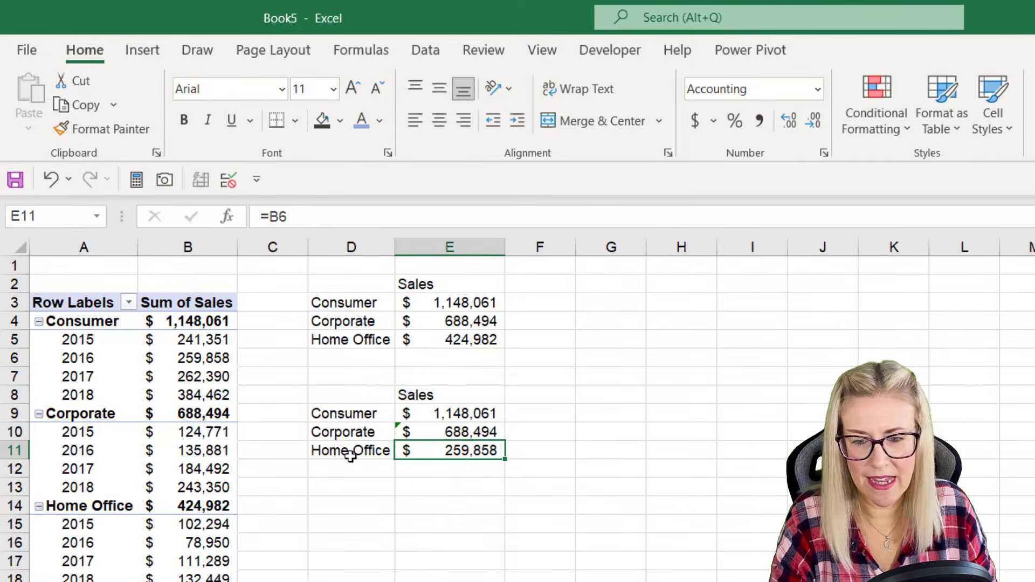
pyautogui.write('=')
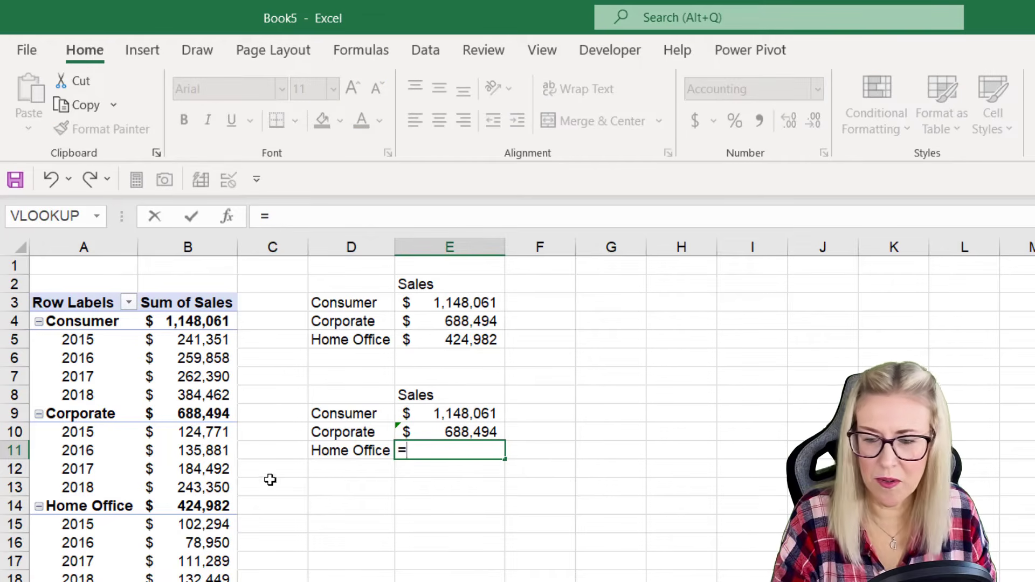
pyautogui.click(197, 507)
pyautogui.press('Return')
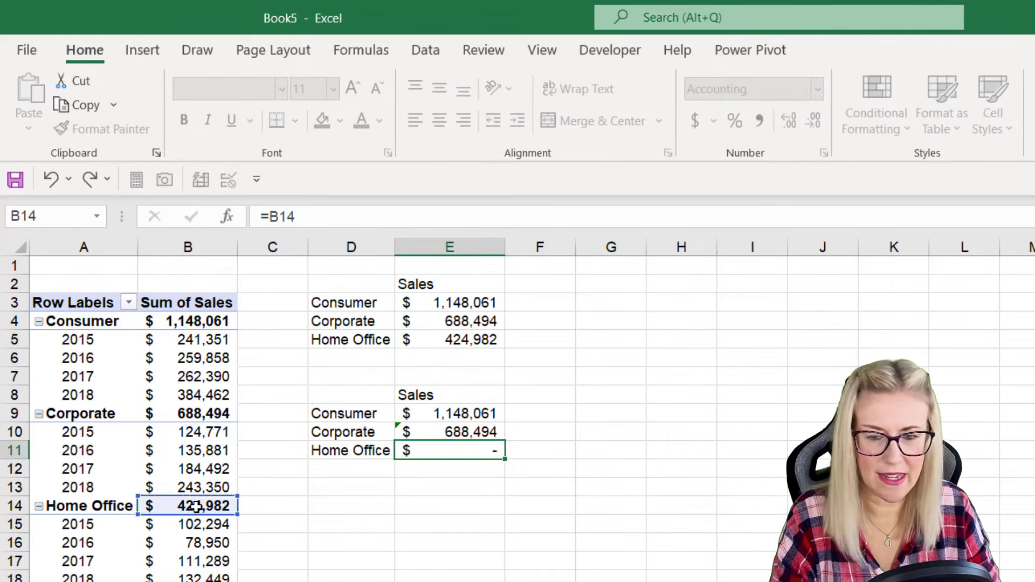
pyautogui.click(611, 542)
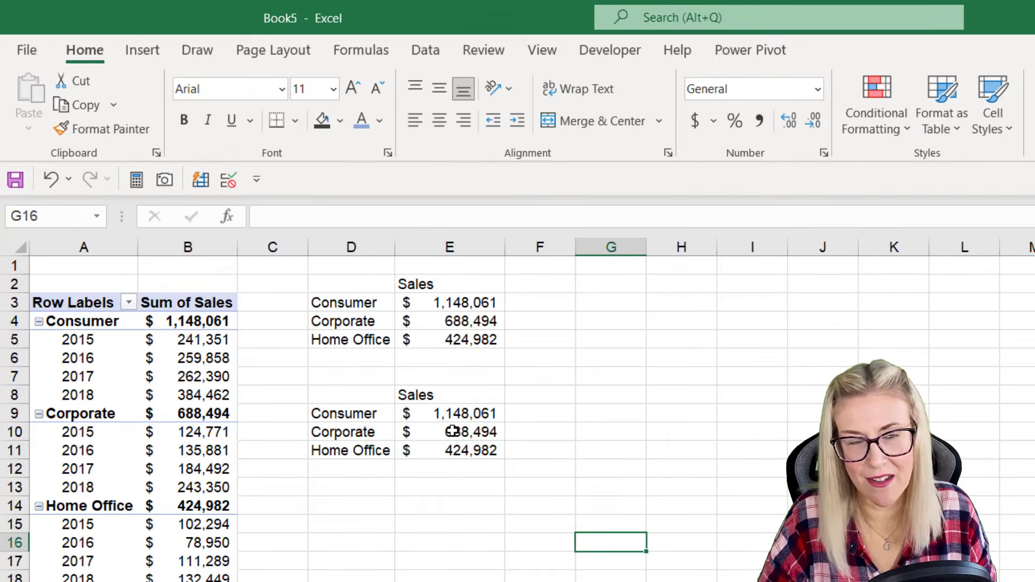
# Step: Compare the direct cell references in E9:E11 with the GETPIVOTDATA formula in E3
pyautogui.click(455, 414)
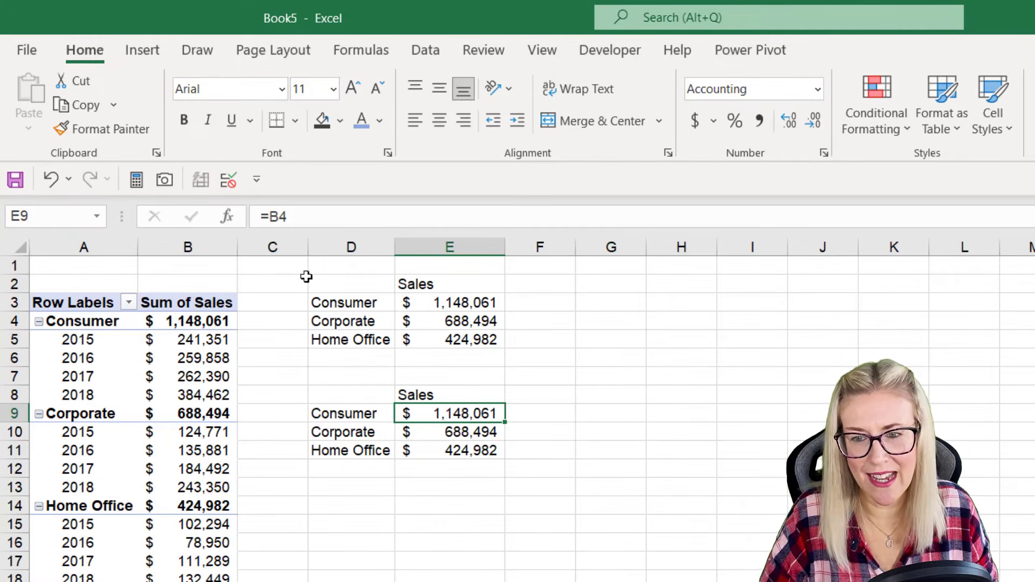
pyautogui.click(449, 301)
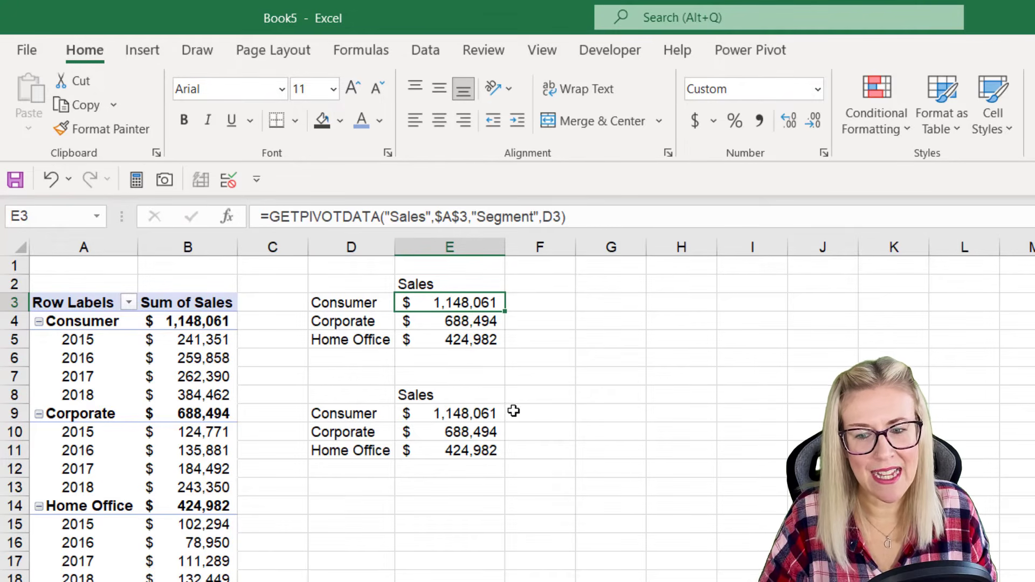
pyautogui.click(429, 420)
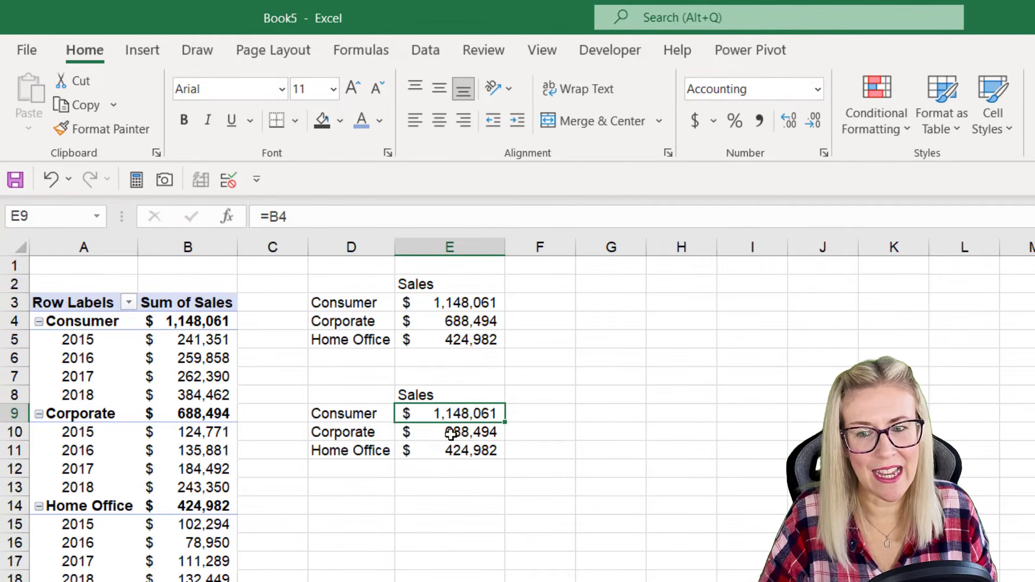
pyautogui.click(451, 434)
pyautogui.click(451, 451)
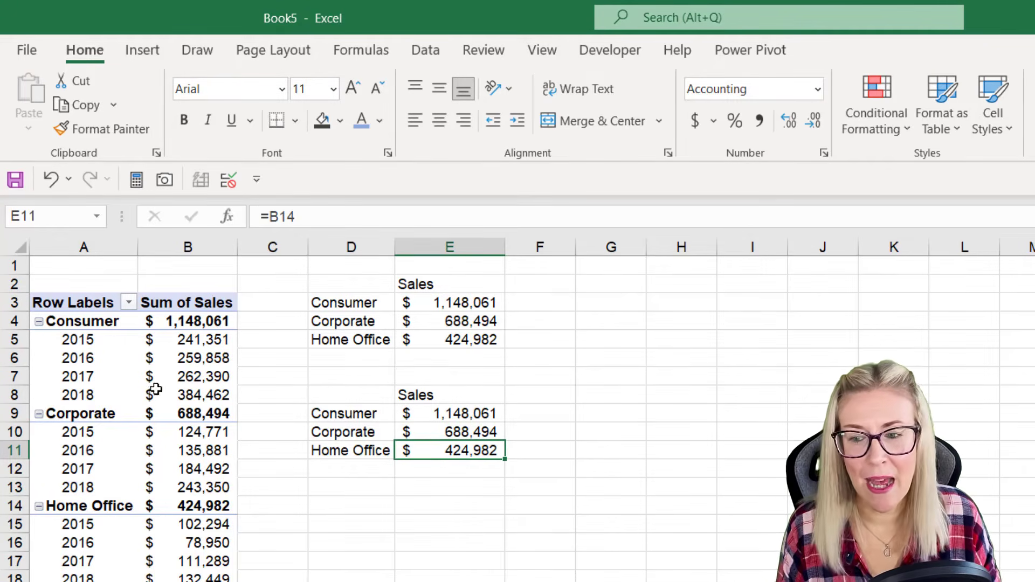
# Step: Remove the year field from the PivotTable's rows and check the direct-reference formulas in E10 and E11
pyautogui.click(109, 347)
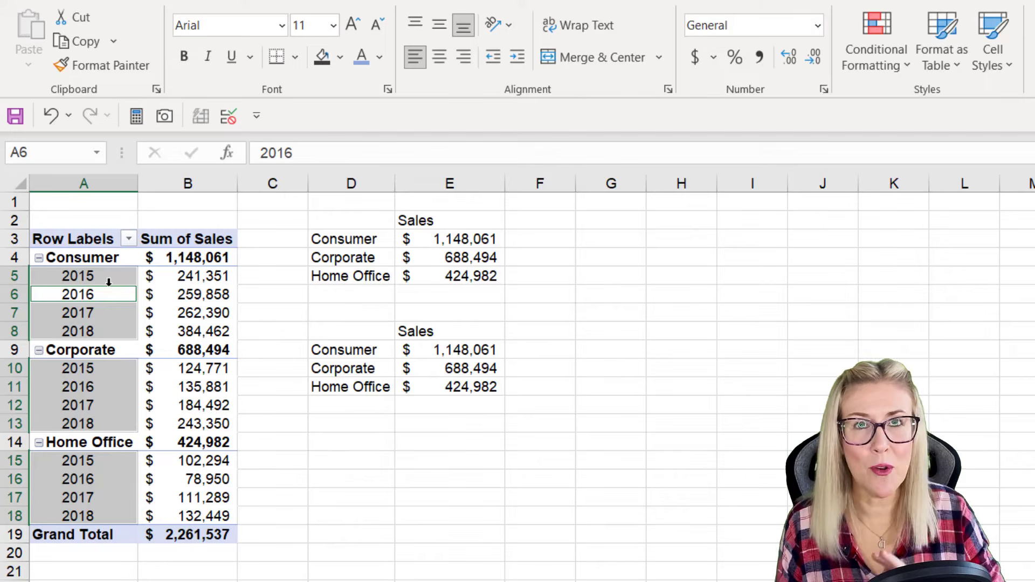
pyautogui.click(186, 278)
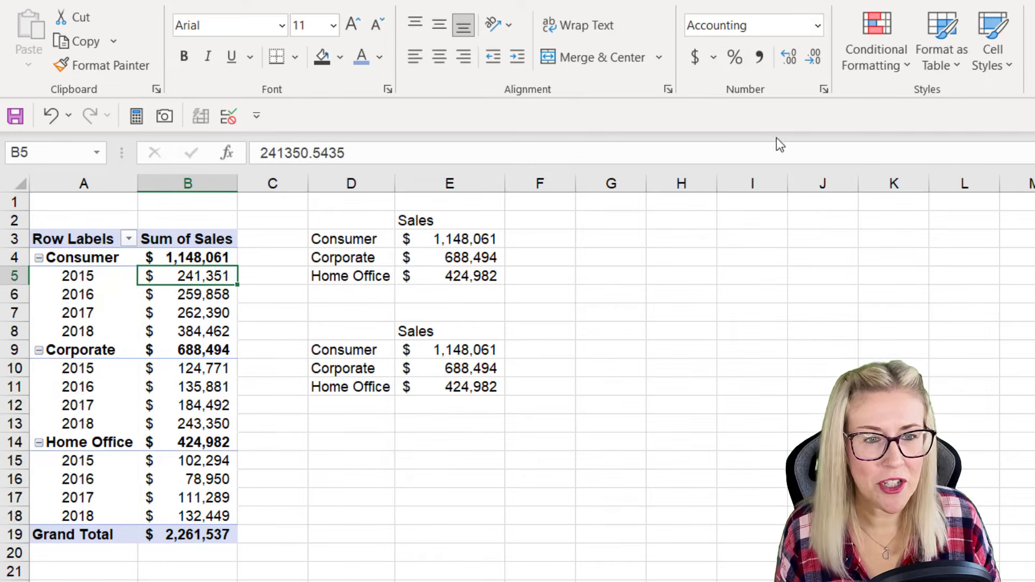
pyautogui.click(944, 1)
pyautogui.click(1033, 11)
pyautogui.moveTo(531, 122); pyautogui.dragTo(541, 120)
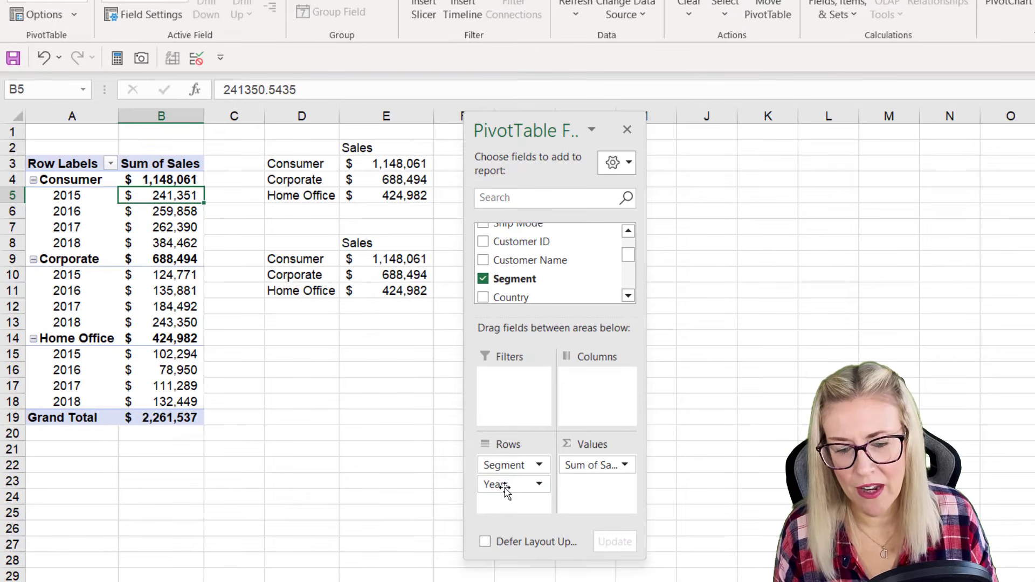
pyautogui.moveTo(506, 490); pyautogui.dragTo(381, 493)
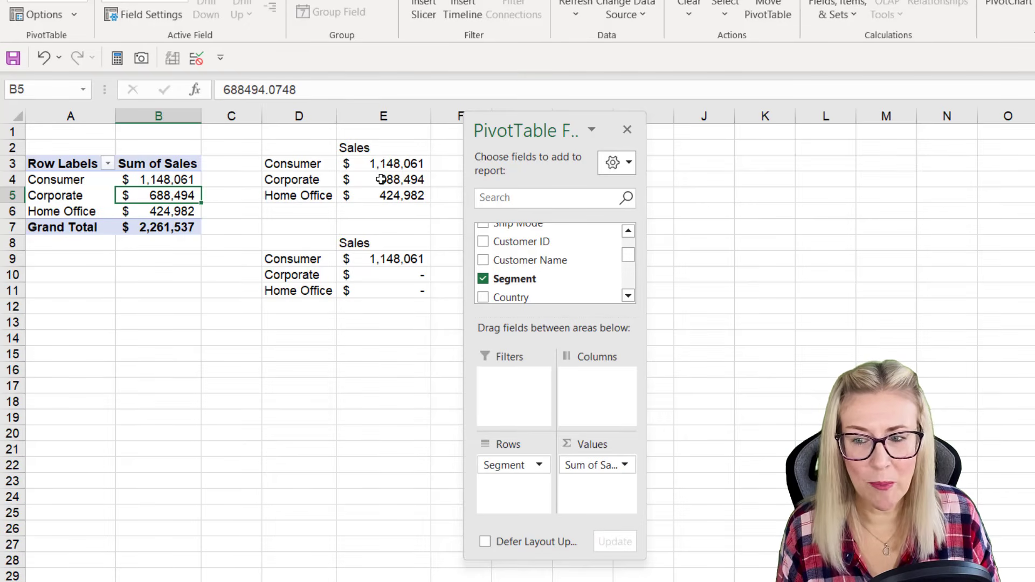
pyautogui.click(389, 275)
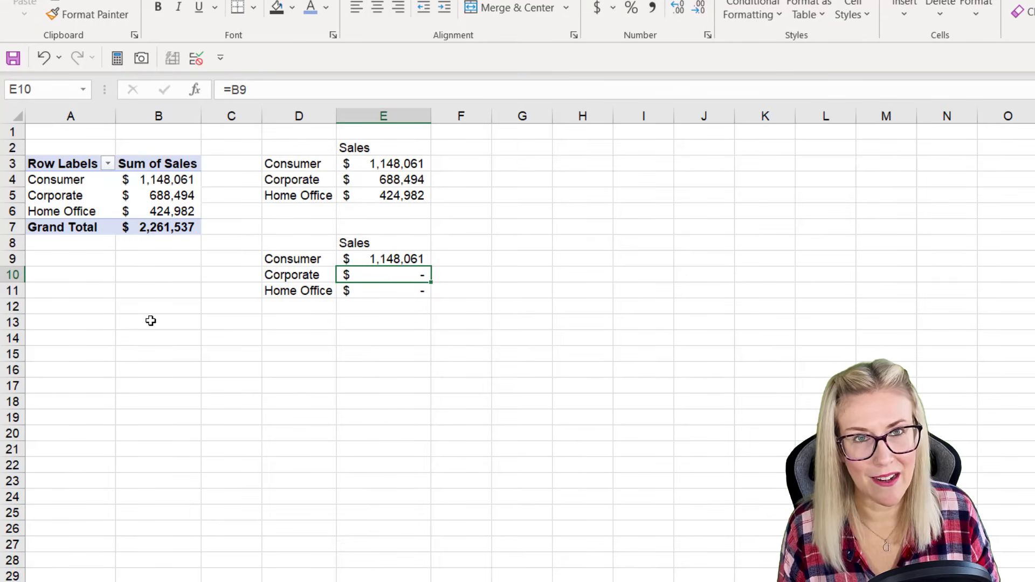
pyautogui.click(408, 292)
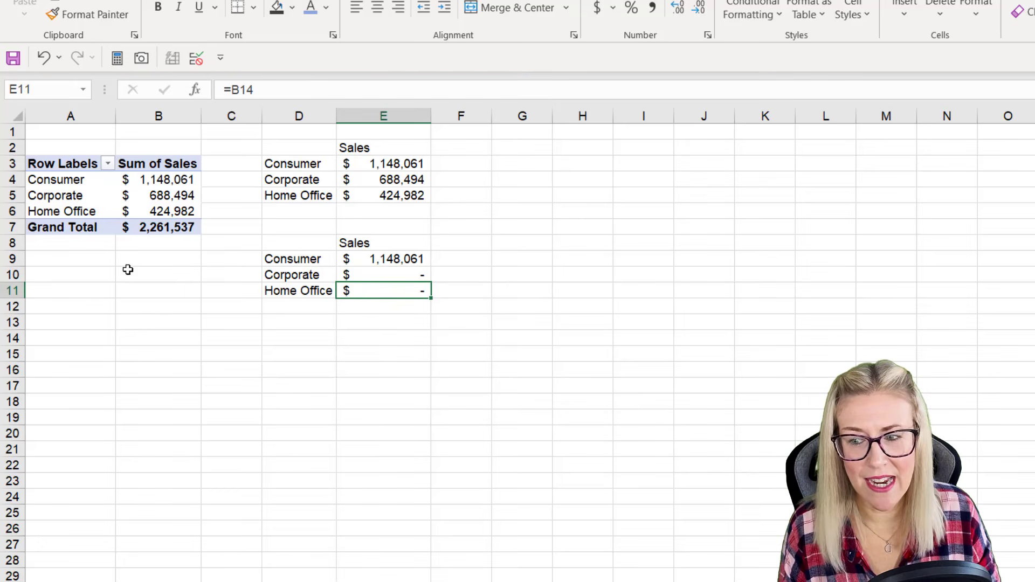